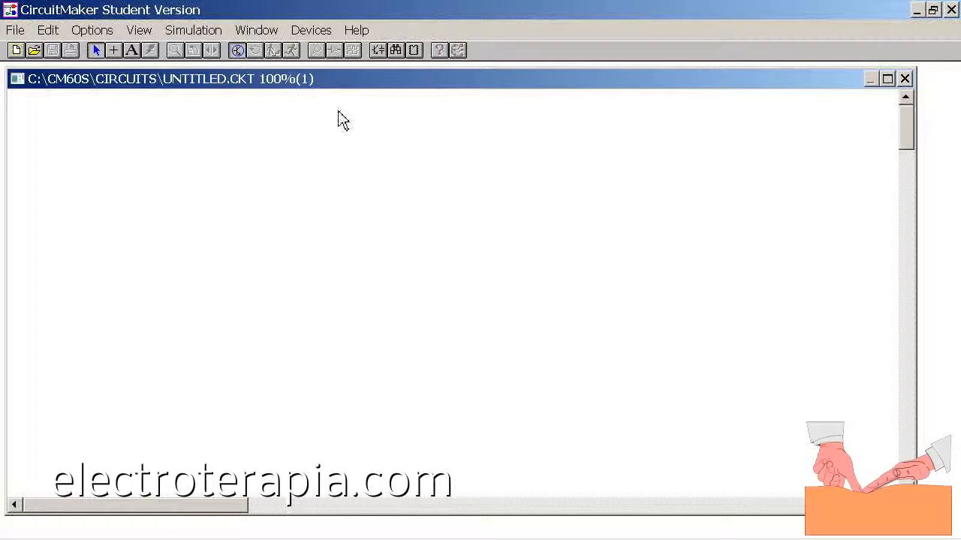
- Place a -1/1V signal generator near the sheet's upper left, with the device selection set to return after each placement
left_click(378, 51)
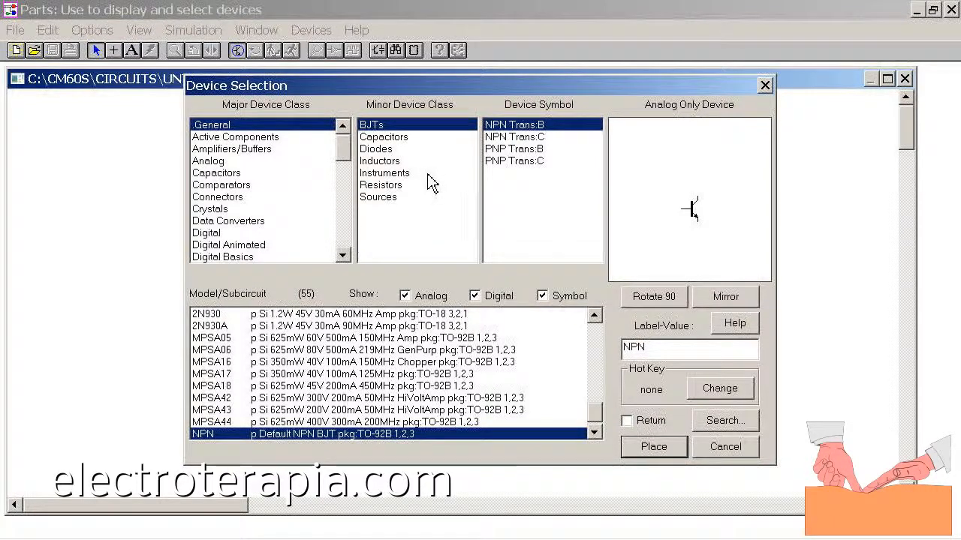
left_click(400, 174)
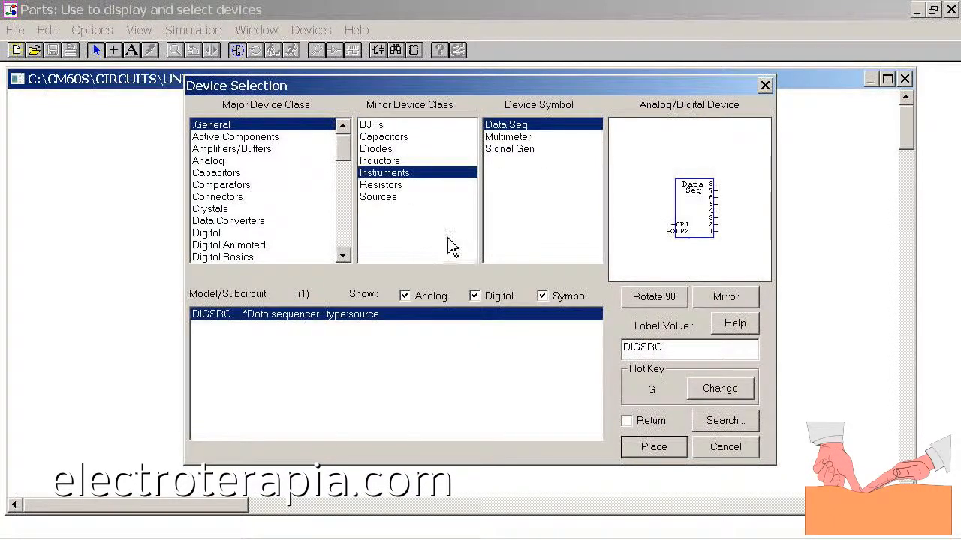
left_click(517, 150)
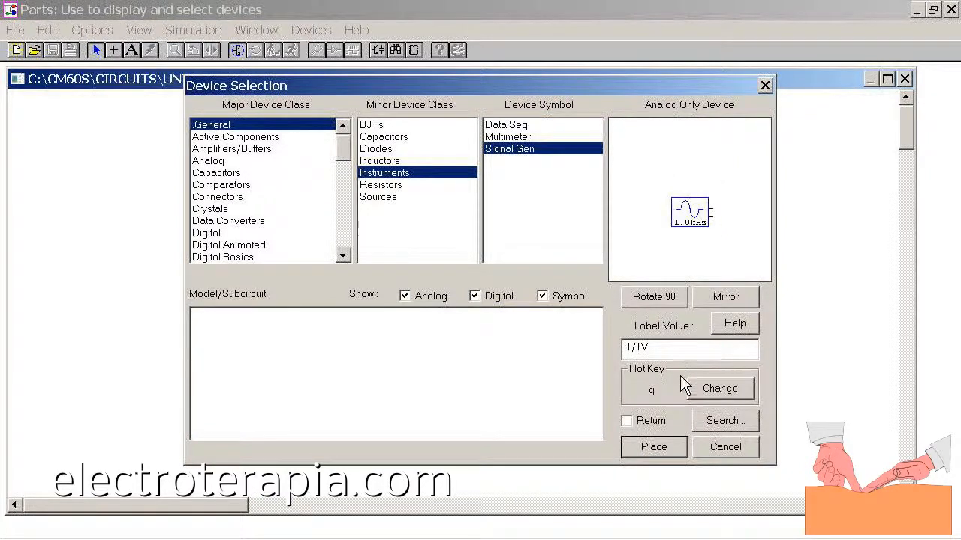
left_click(628, 421)
left_click(644, 449)
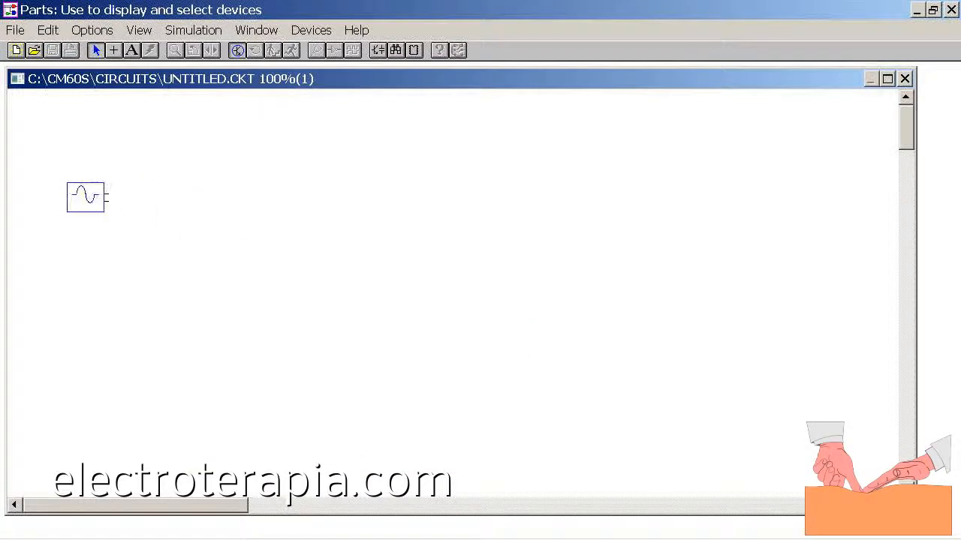
left_click(65, 181)
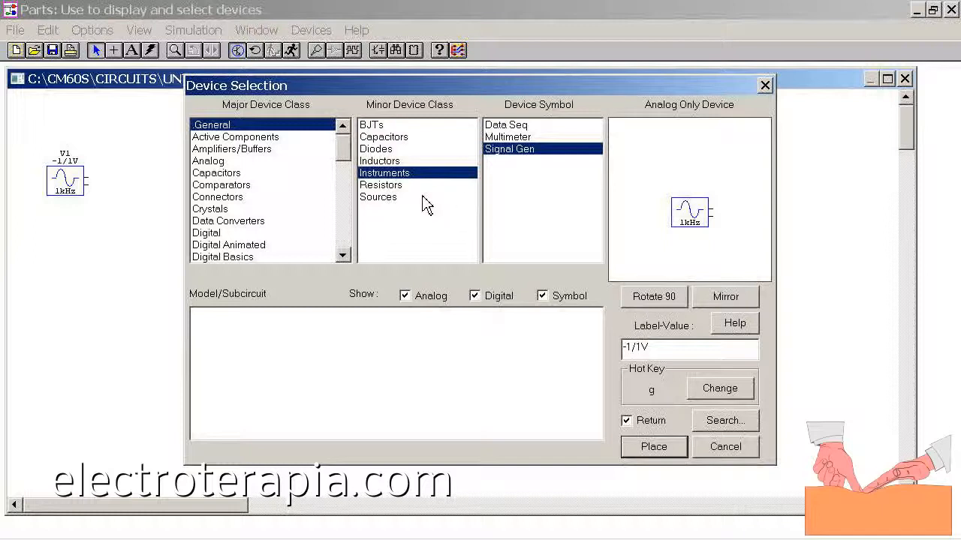
- Place a vertical Resistor:A with a value of 500 to the right of the signal generator
left_click(402, 186)
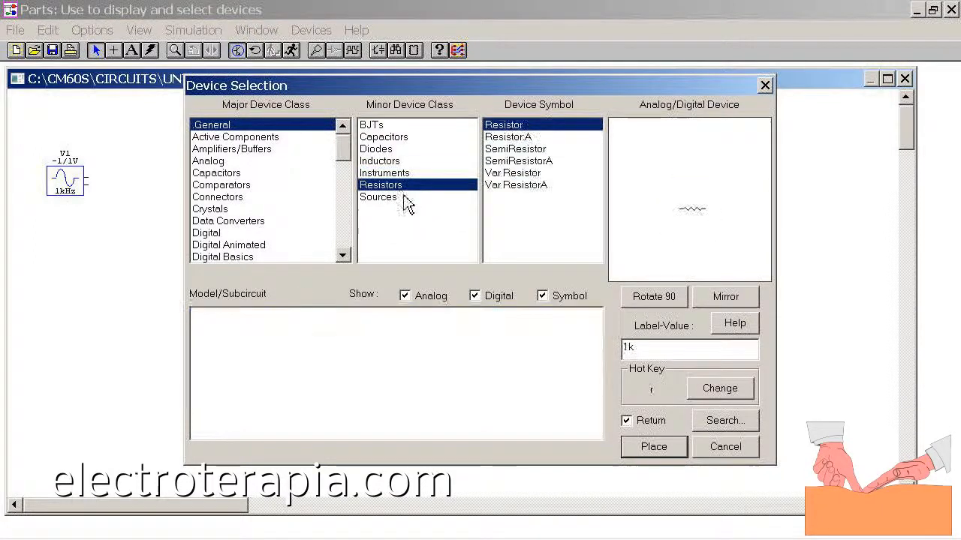
left_click(533, 138)
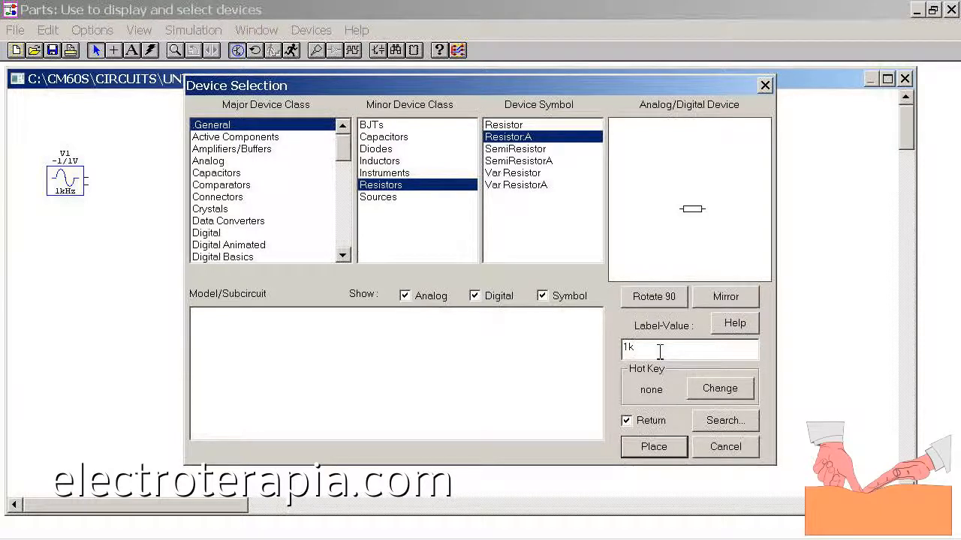
left_click(668, 298)
left_click(661, 449)
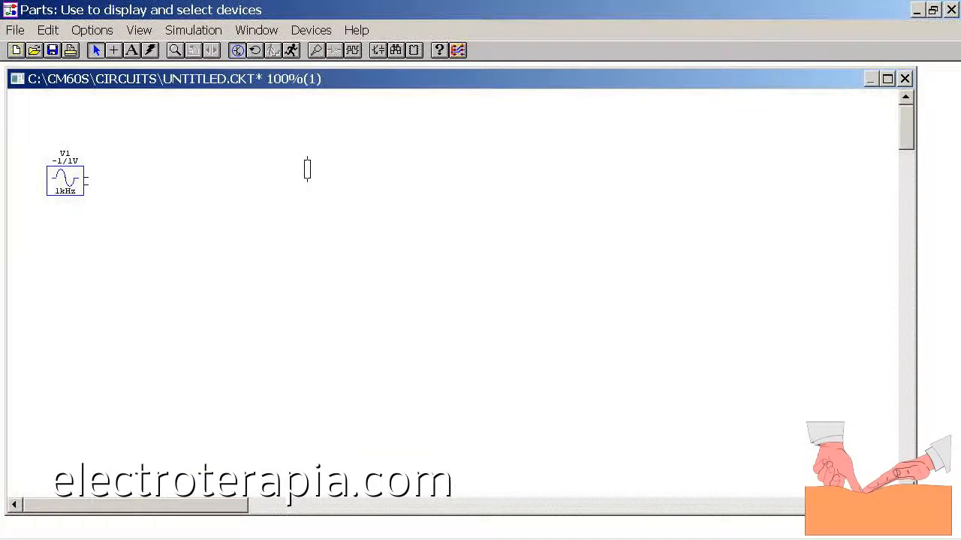
left_click(321, 170)
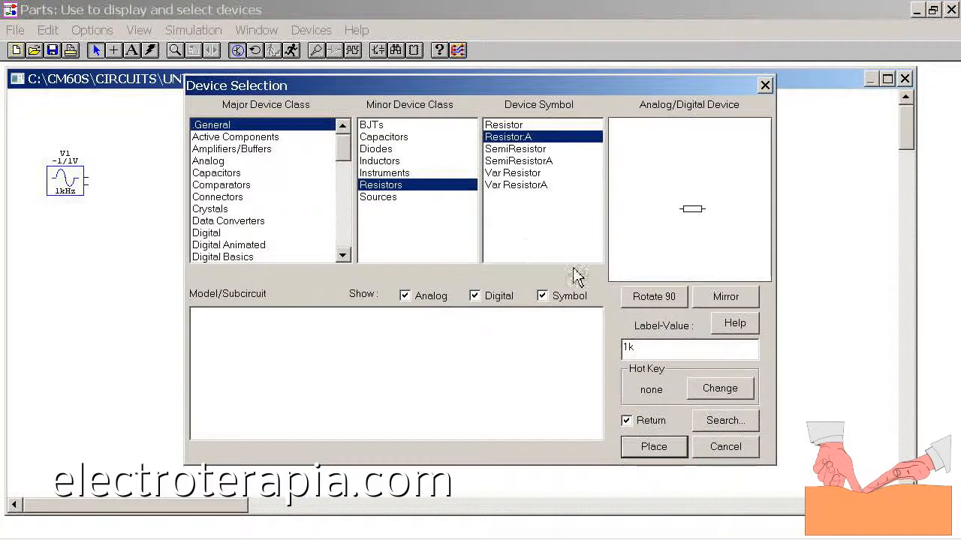
- Place a horizontal Resistor:A with a value of 10 just below and right of the signal generator
left_click_drag(642, 351, 622, 349)
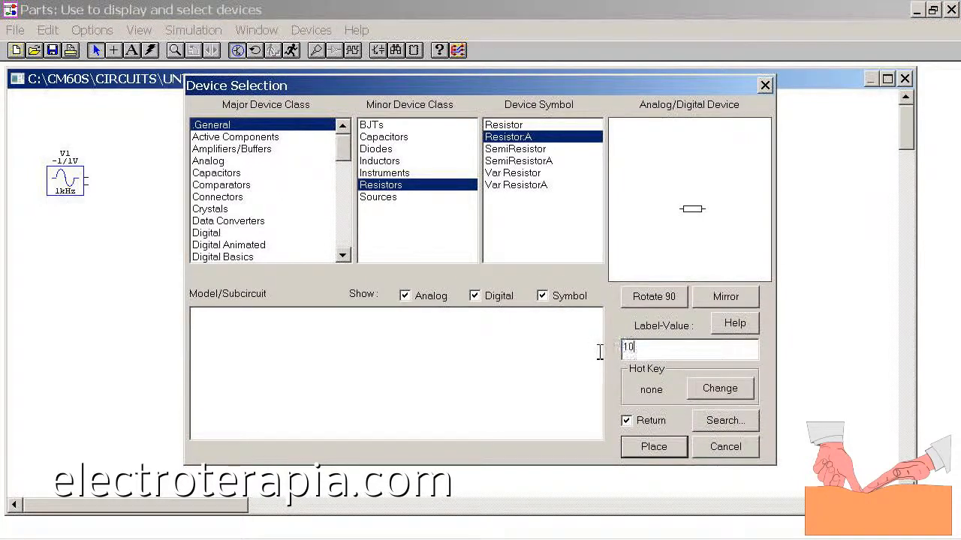
left_click(675, 454)
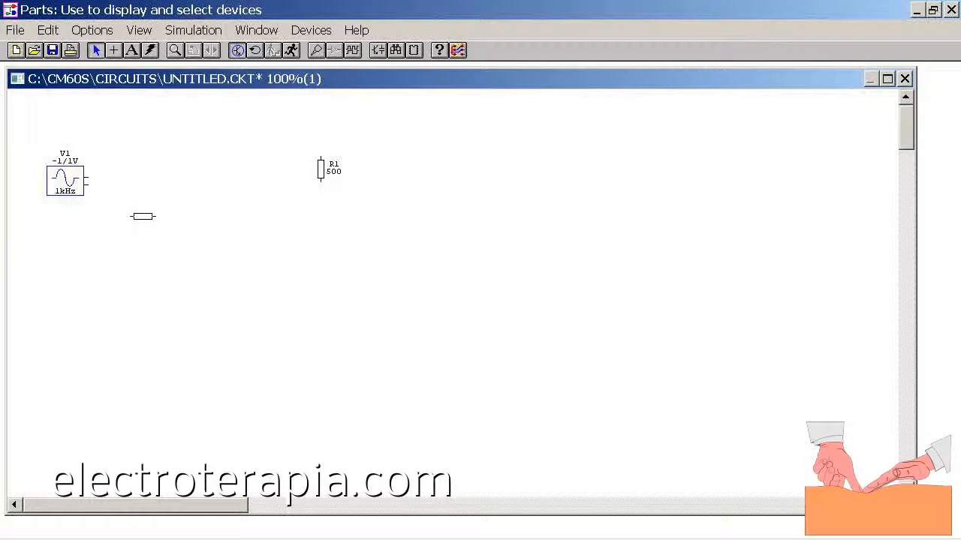
left_click(143, 217)
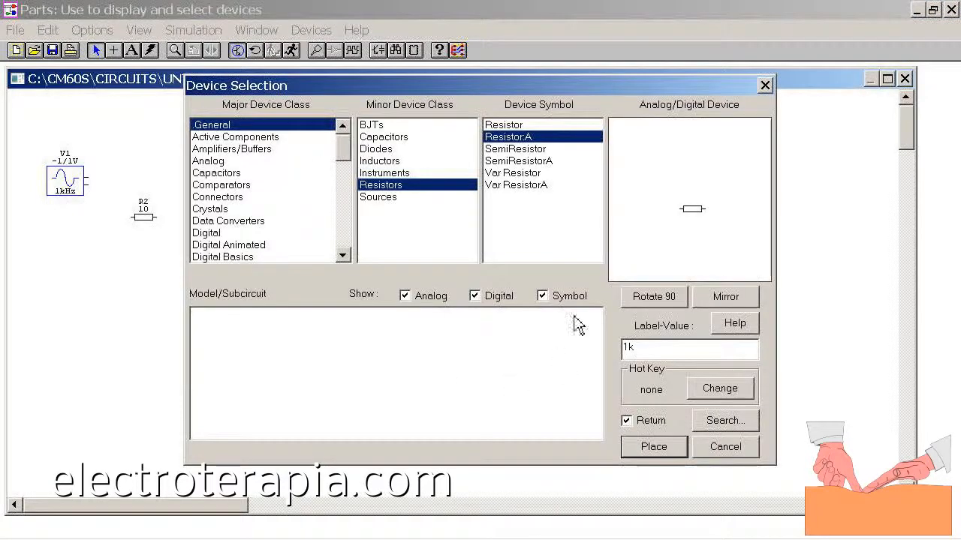
- Place a 220nF capacitor, rotated to stand vertically, to the right of the 500 ohm resistor
left_click(409, 137)
left_click(669, 301)
left_click(661, 355)
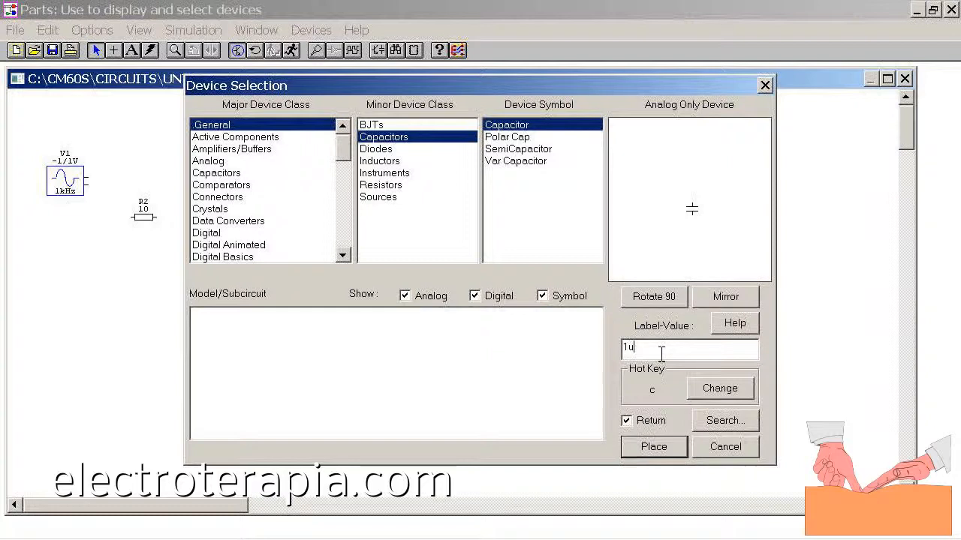
type("220nF")
left_click(653, 447)
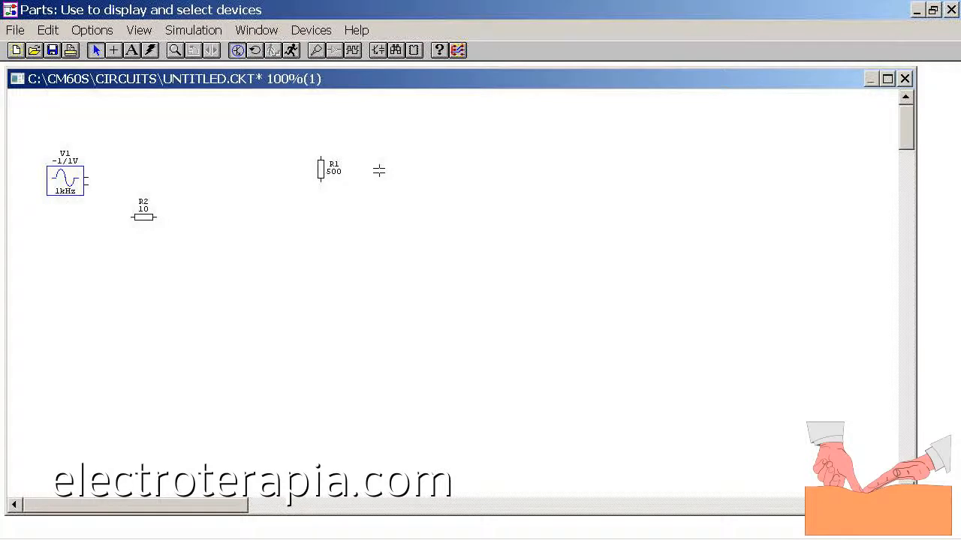
left_click(379, 171)
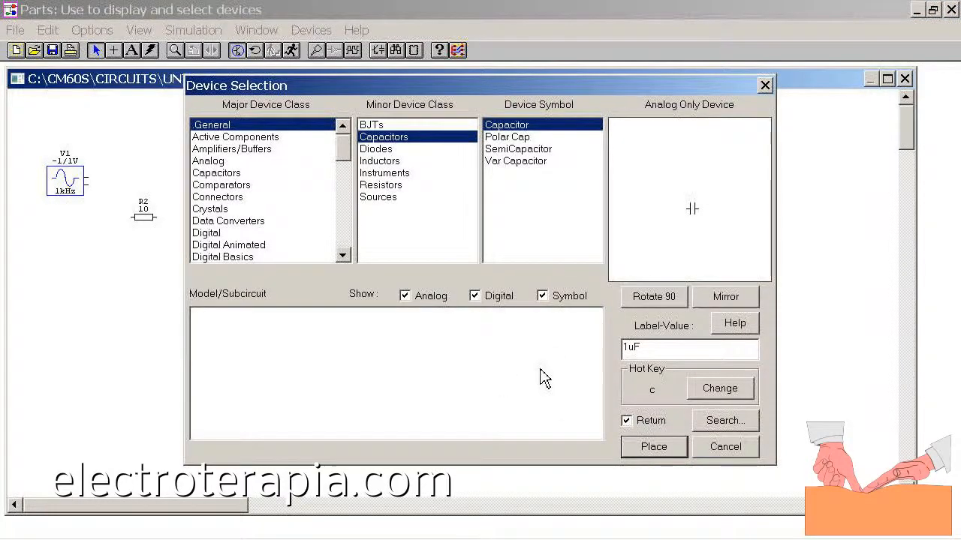
- Place a ground symbol below the signal generator and finish placing devices
left_click(383, 197)
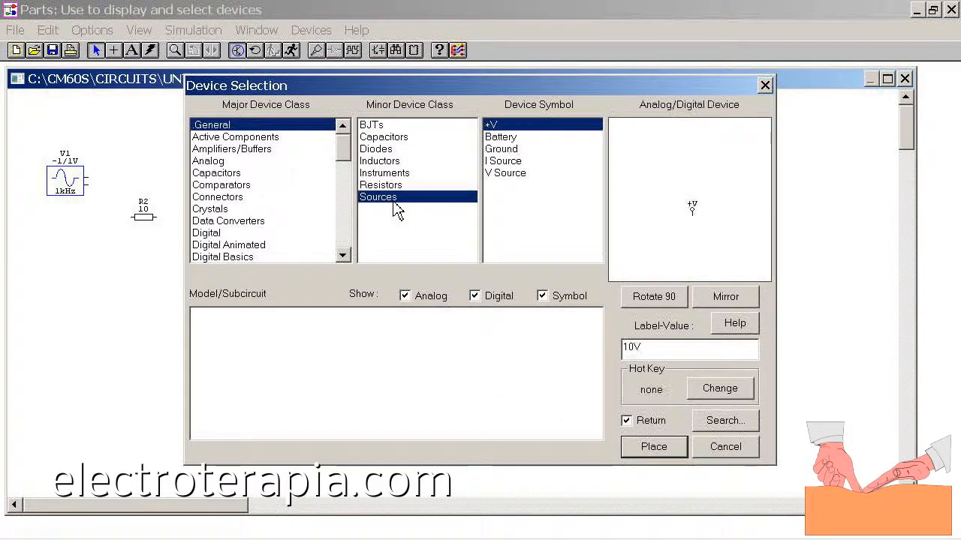
left_click(517, 150)
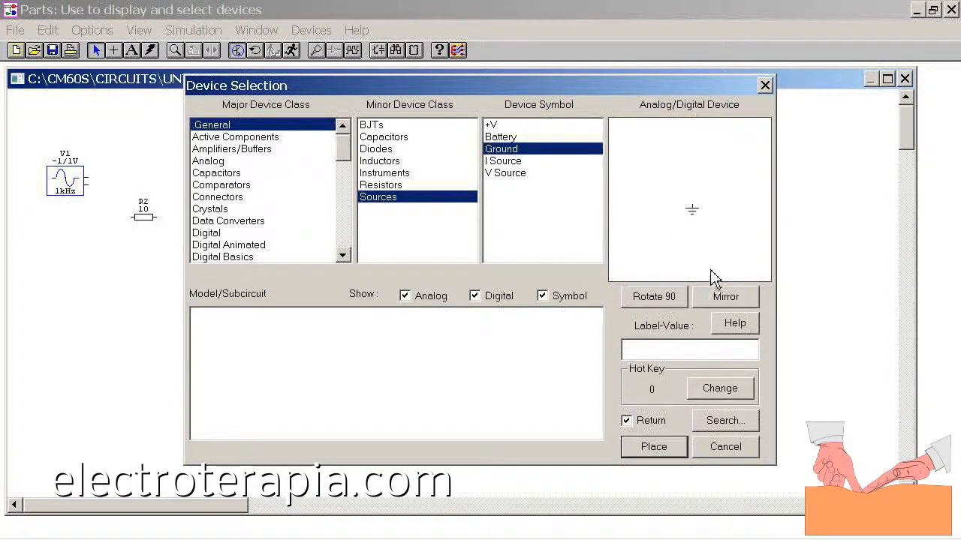
left_click(656, 450)
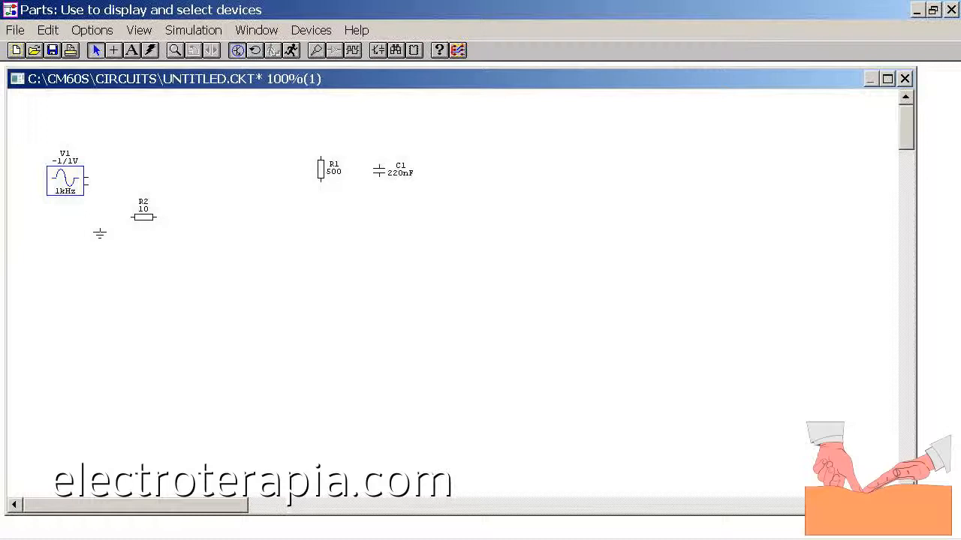
left_click(100, 233)
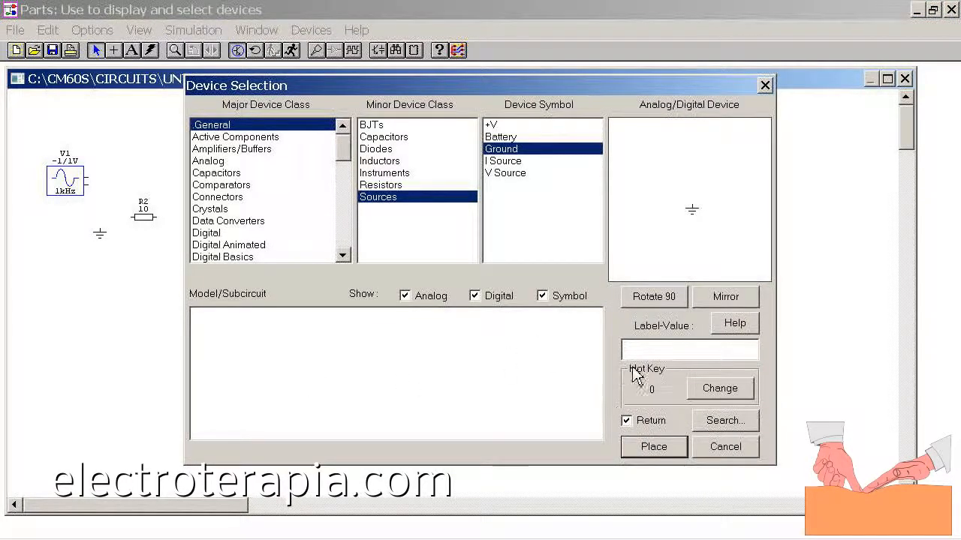
left_click(725, 447)
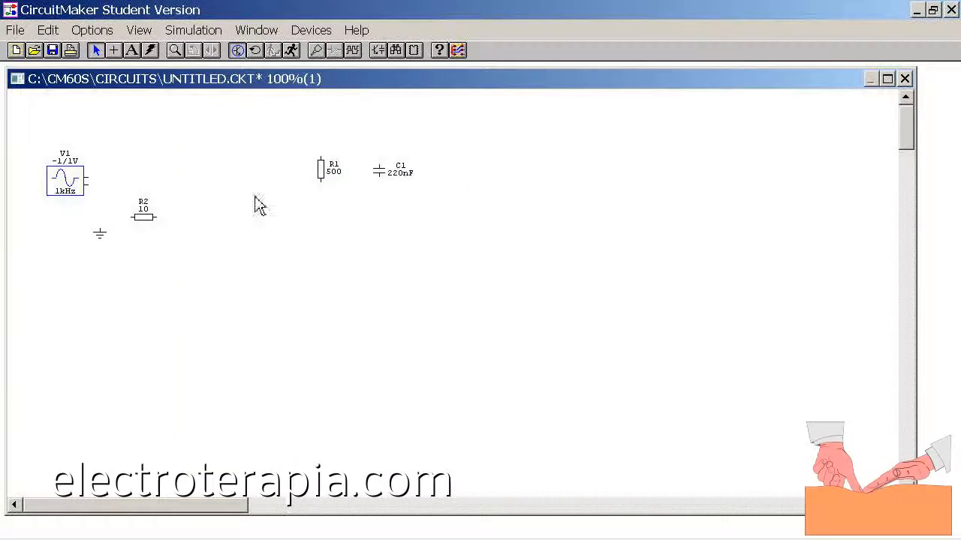
- Wire resistor R1 and capacitor C1 in parallel, joining their upper terminals and their lower terminals
left_click(175, 51)
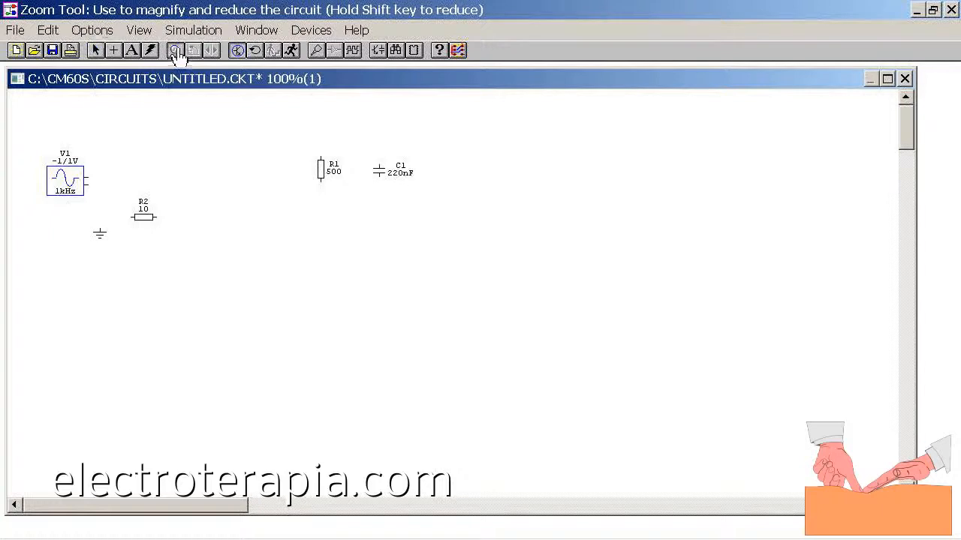
left_click(81, 131)
left_click(85, 133)
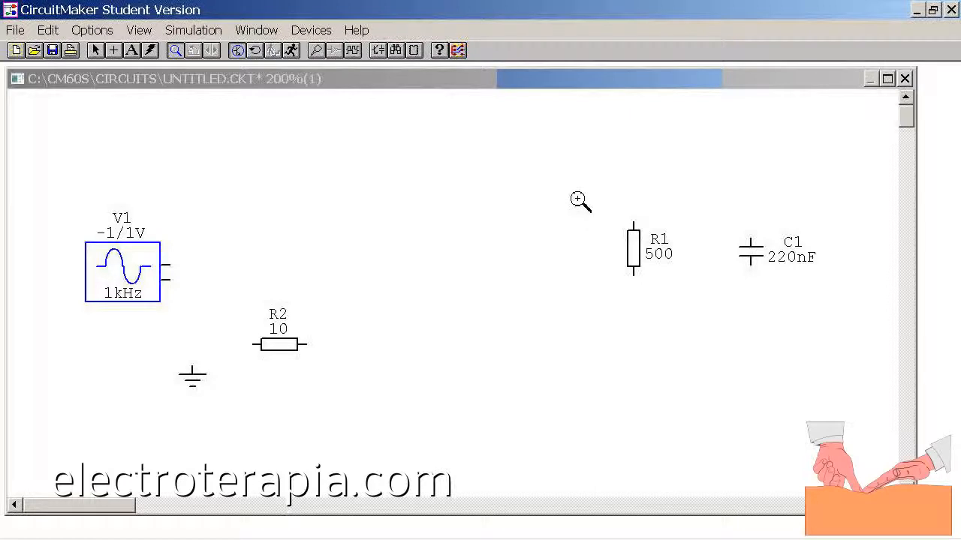
left_click(113, 51)
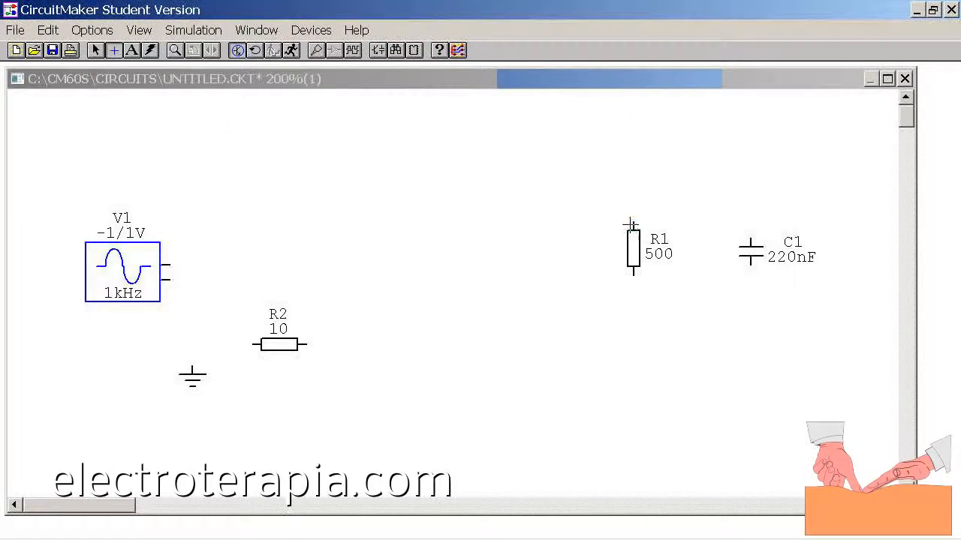
mouse_move(633, 224)
left_mouse_down()
mouse_move(634, 188)
mouse_move(751, 240)
left_mouse_up()
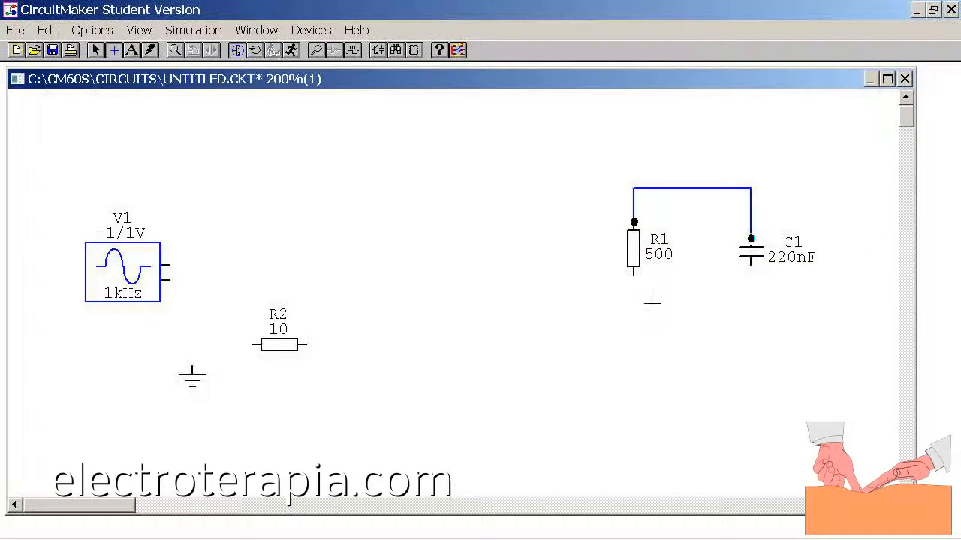
mouse_move(635, 277)
left_mouse_down()
mouse_move(633, 325)
mouse_move(634, 318)
mouse_move(750, 318)
left_mouse_up()
left_click(750, 317)
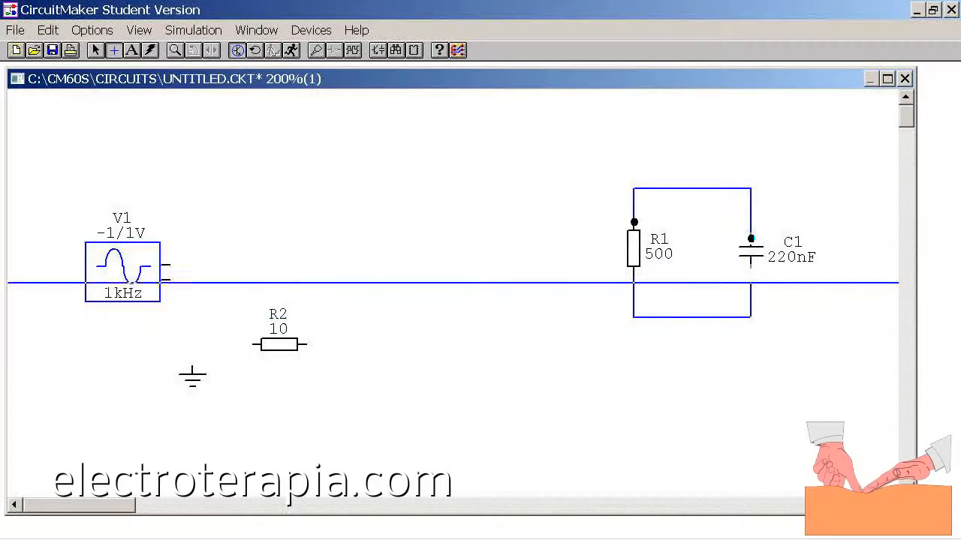
left_click(750, 264)
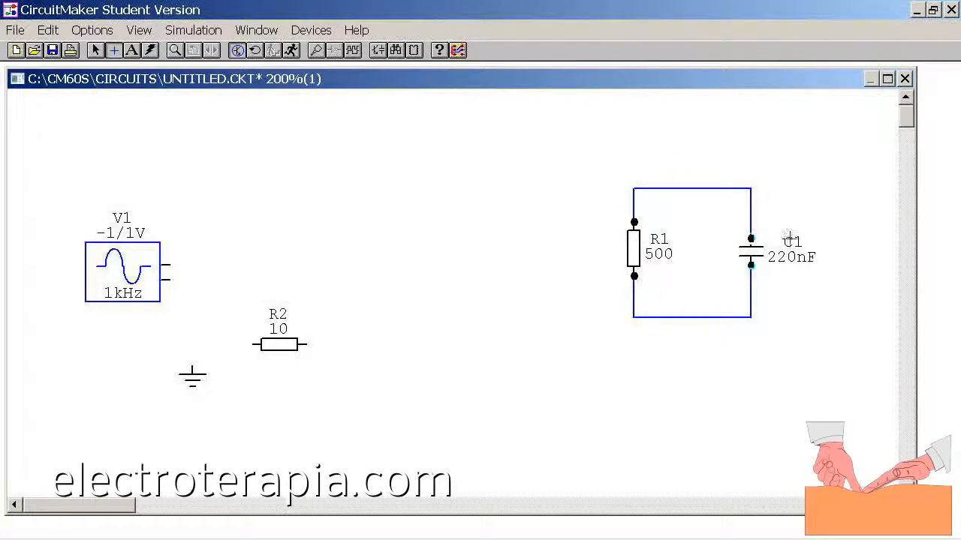
- Open signal generator V1's settings and switch its waveform from sine wave to pulse
left_click(95, 52)
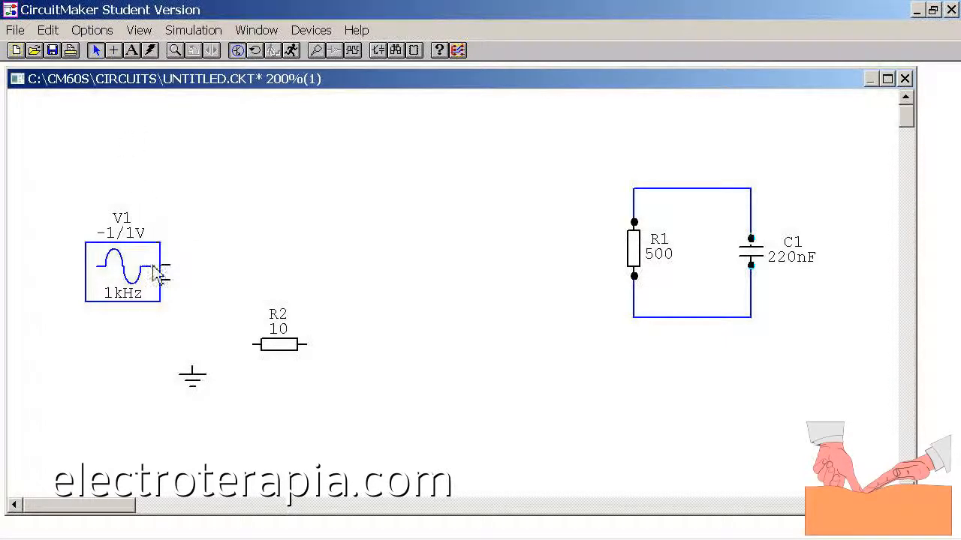
left_click(135, 287)
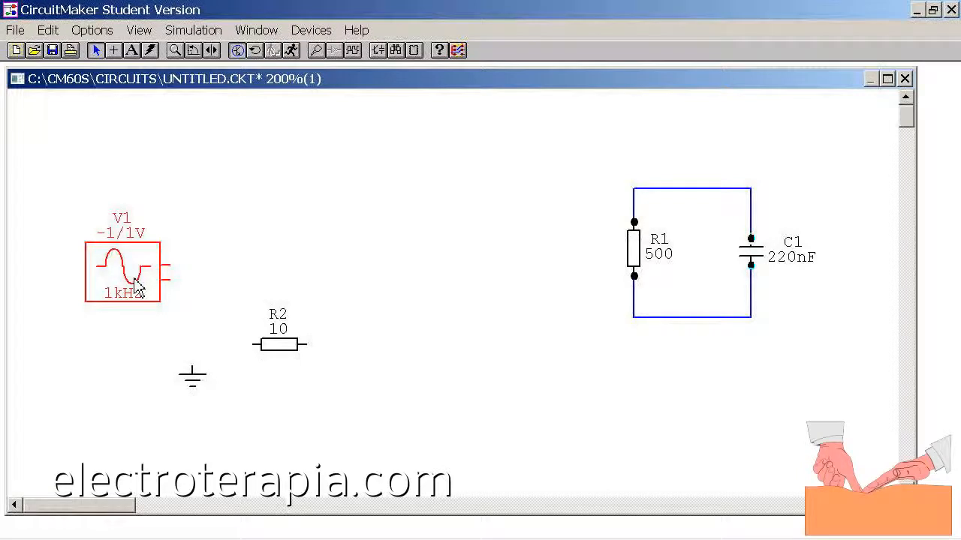
double_click(136, 287)
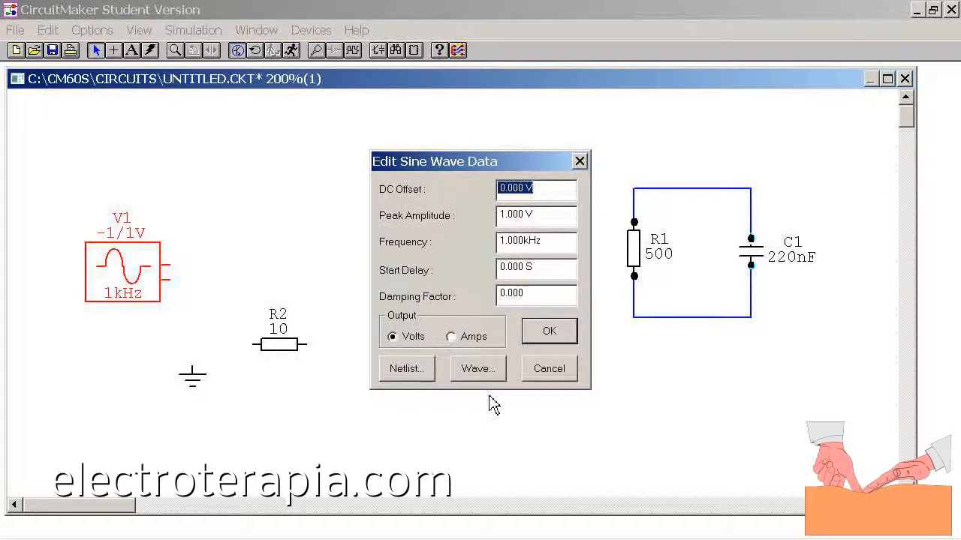
left_click(481, 374)
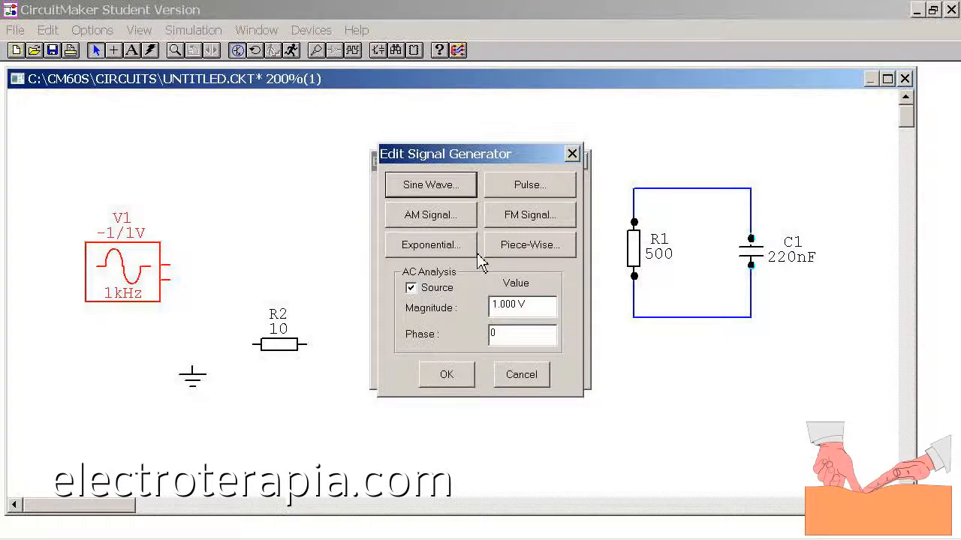
left_click(528, 192)
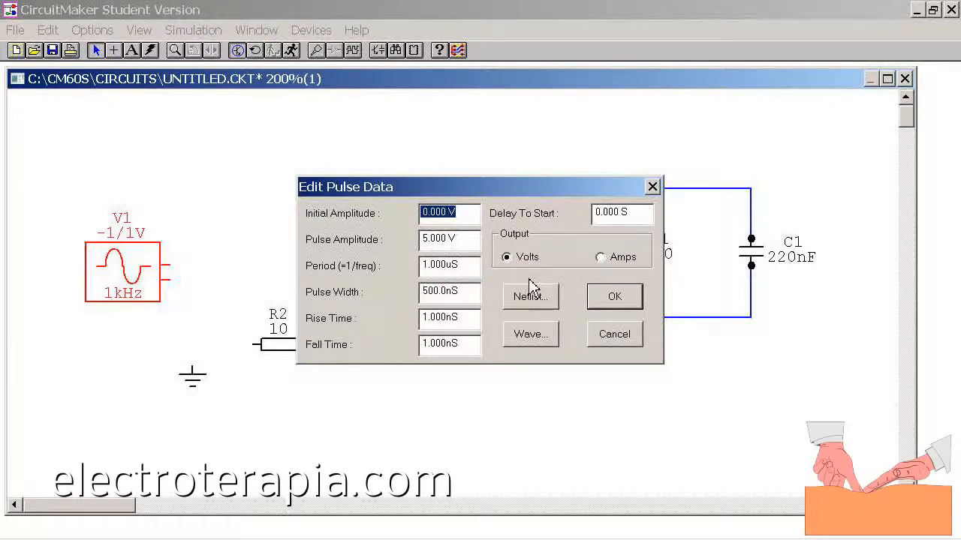
- Set the pulse amplitude of generator V1 to 50 V
left_click(471, 218)
key("BackSpace")
key("BackSpace")
key("BackSpace")
key("BackSpace")
key("BackSpace")
type("50")
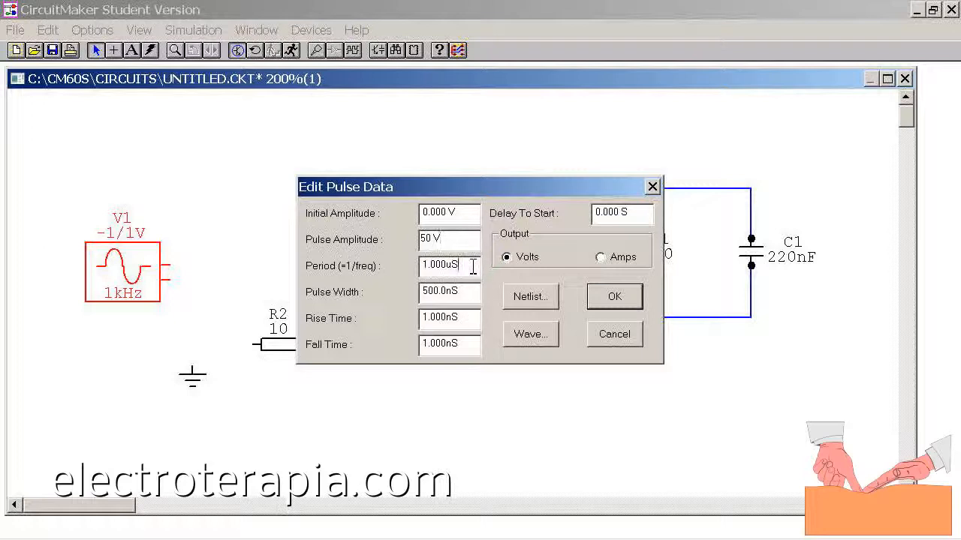
- Set the pulse period of generator V1 to 8ms
left_click_drag(473, 268, 407, 268)
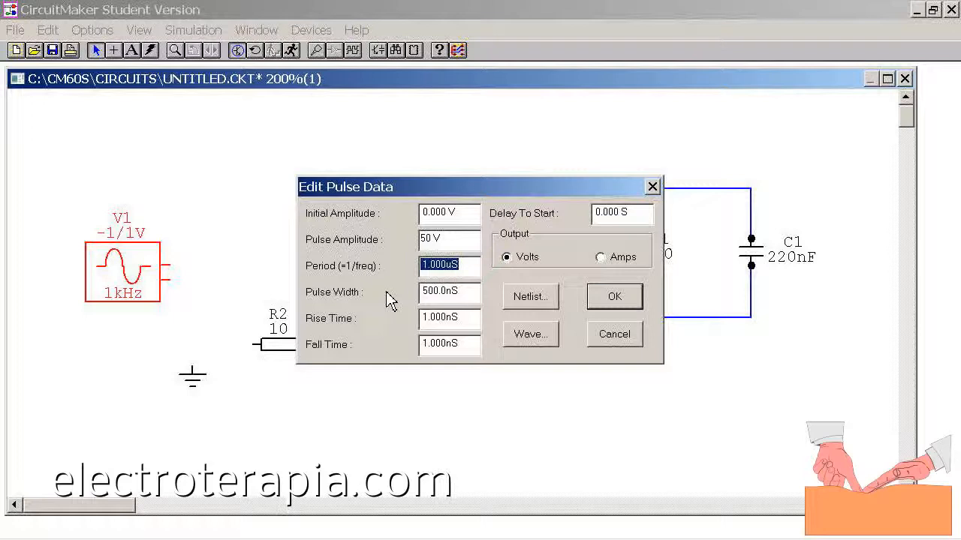
type("8ms")
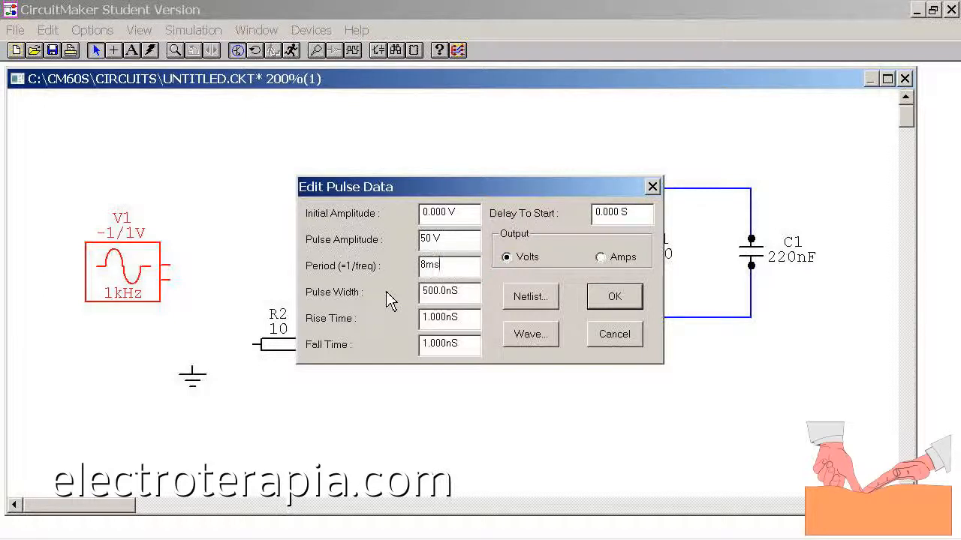
key("Tab")
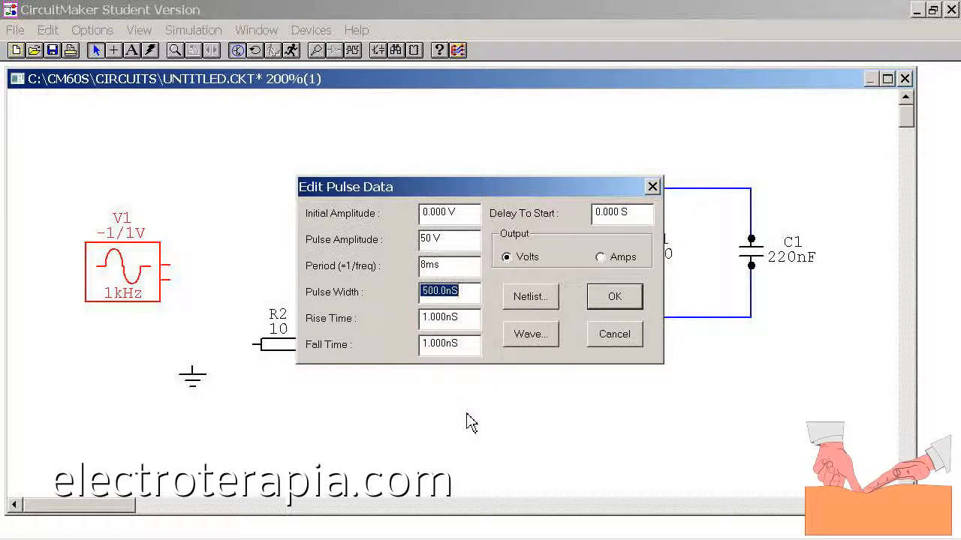
- Set the pulse width of generator V1 to 0.2ms and apply the pulse settings
type("0")
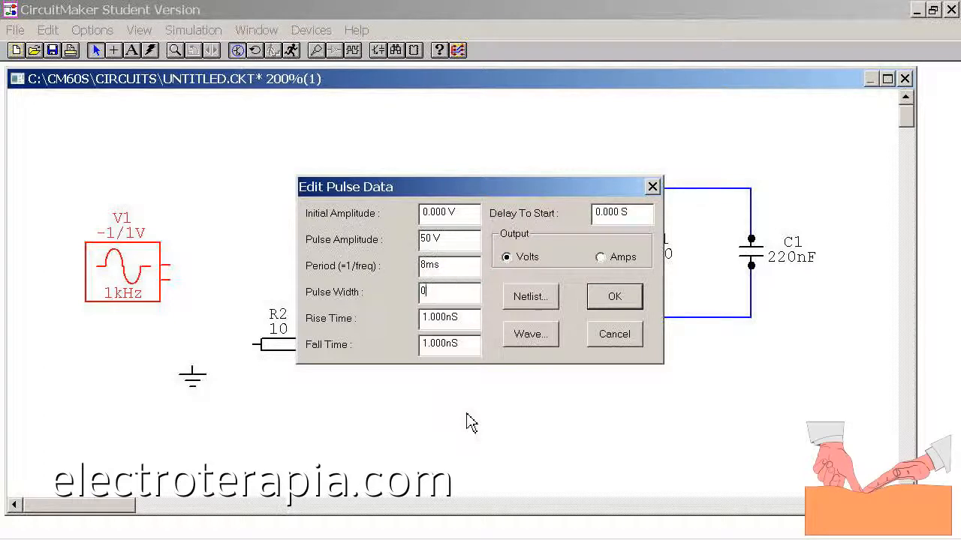
type(".2ms")
left_click(606, 298)
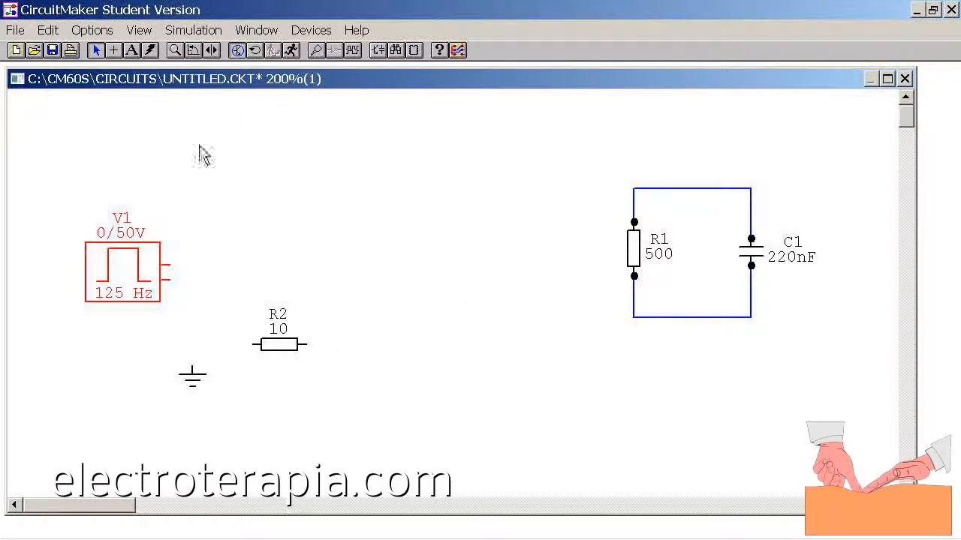
- Wire generator V1 in series with R2 and the parallel R1-C1 load, and ground the node between V1 and R2
left_click(116, 51)
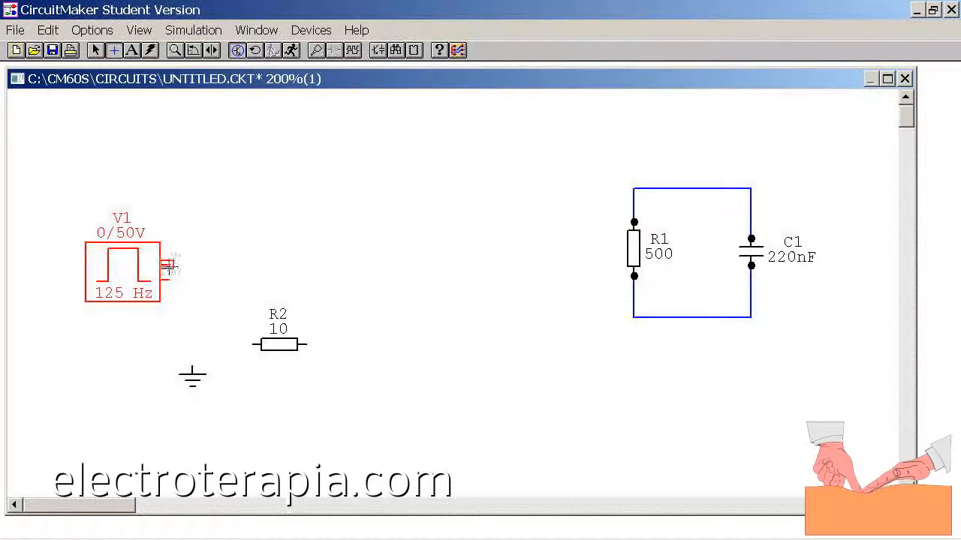
mouse_move(168, 266)
left_mouse_down()
mouse_move(170, 153)
mouse_move(695, 153)
mouse_move(695, 188)
left_mouse_up()
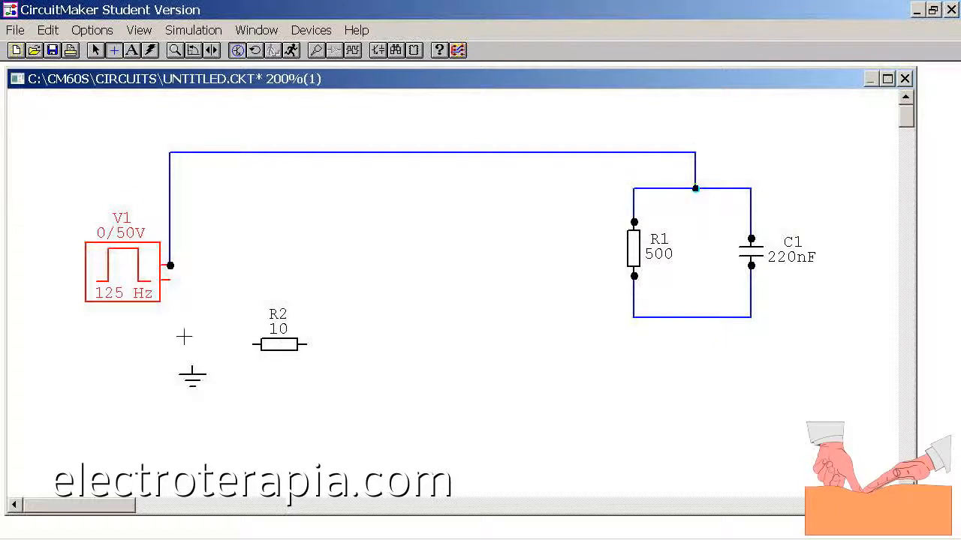
mouse_move(169, 281)
left_mouse_down()
mouse_move(169, 345)
mouse_move(695, 345)
mouse_move(694, 317)
left_mouse_up()
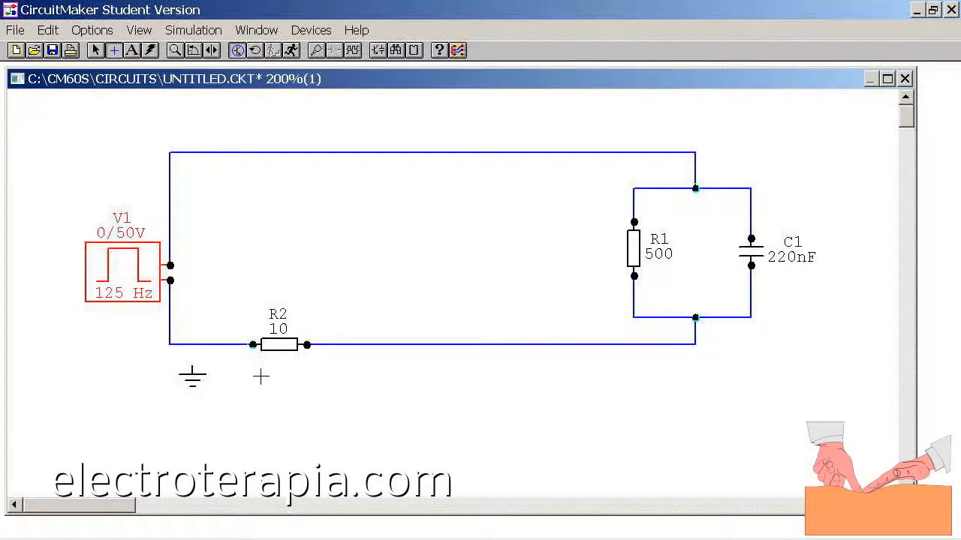
left_click_drag(192, 368, 191, 345)
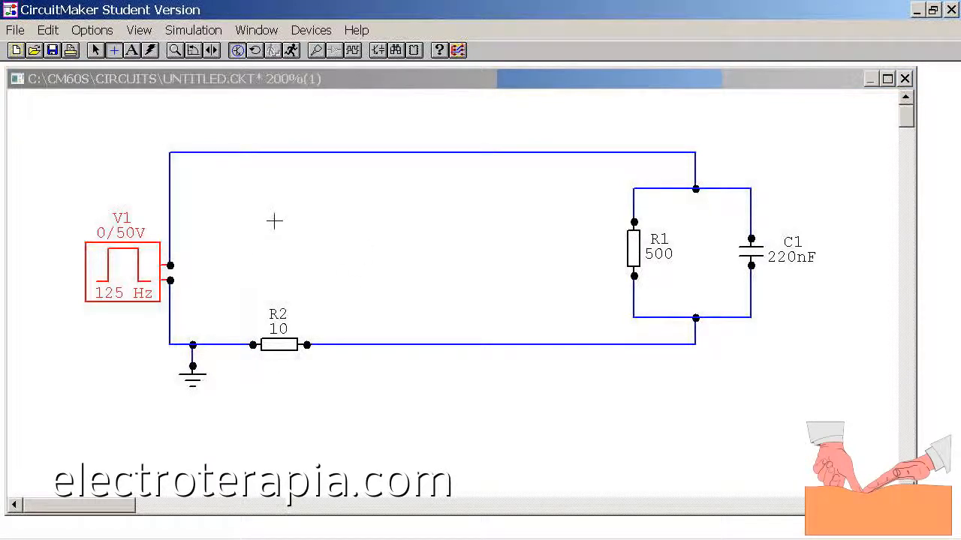
- Run the simulation and plot the supply wire's voltage and the currents through R1 and C1 on the oscilloscope
left_click(292, 51)
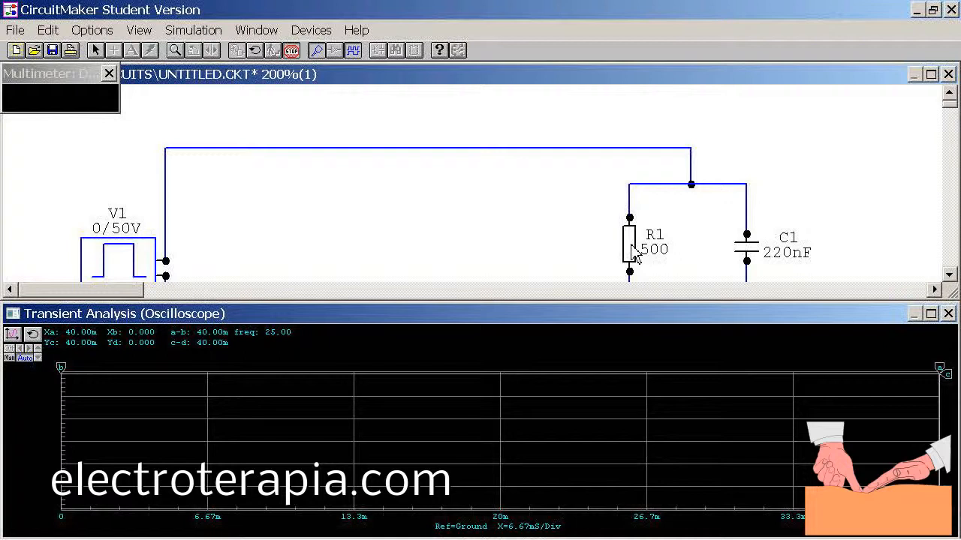
left_click(302, 150)
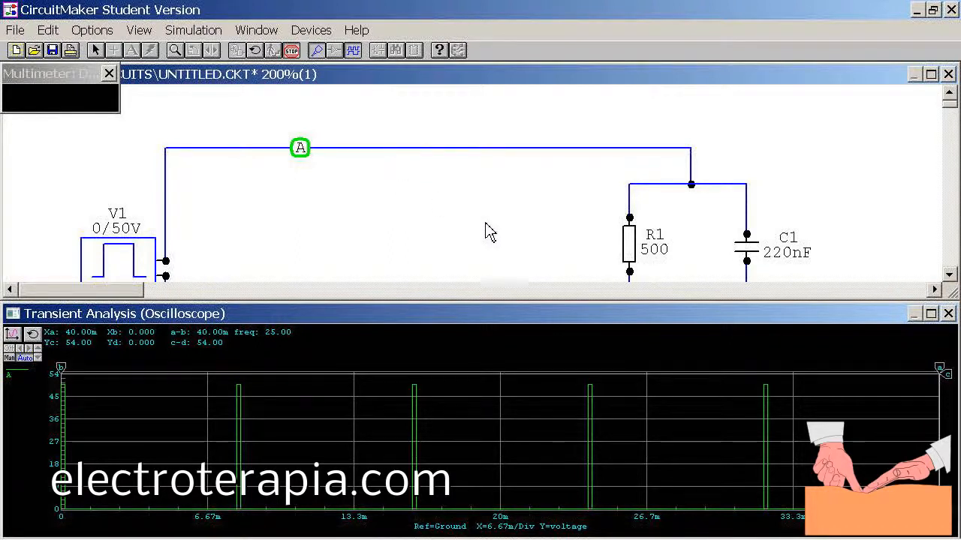
left_click(634, 226)
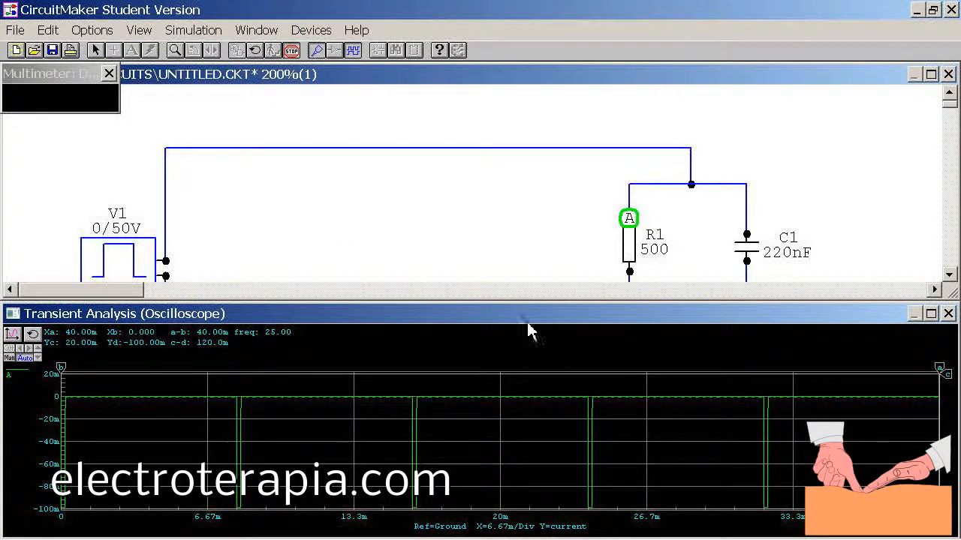
left_click(750, 248)
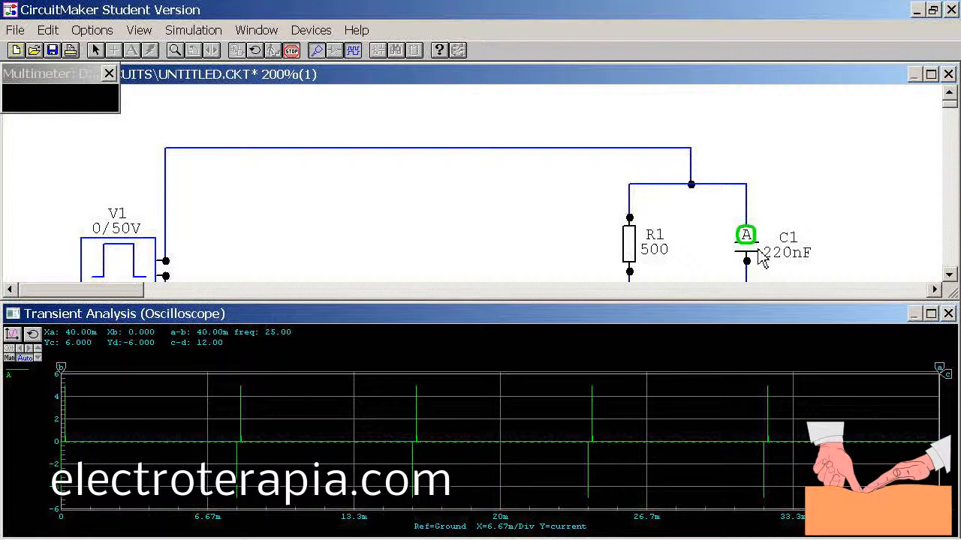
left_click(632, 231)
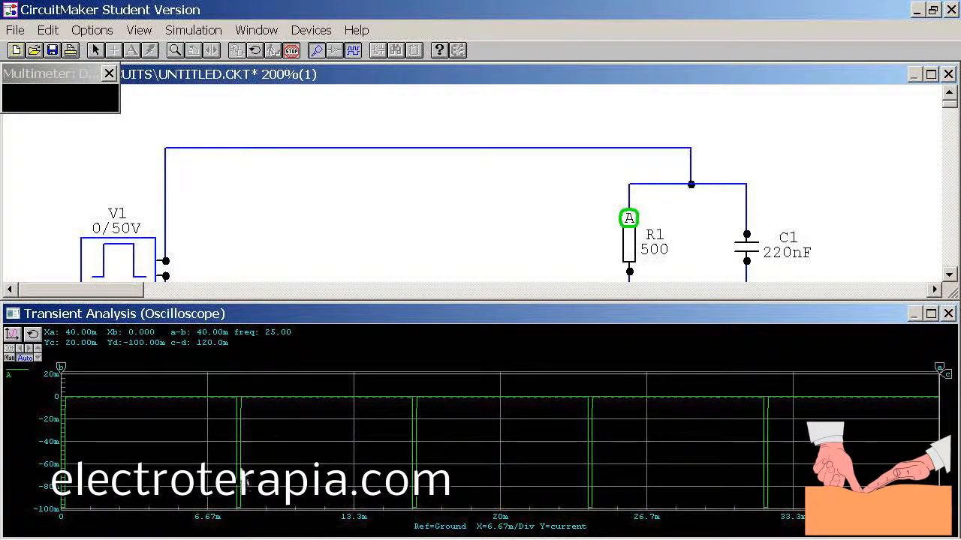
- With the multimeter in DC AVG mode, measure the supply wire's voltage and the current and power of R1 and C1
left_click(68, 100)
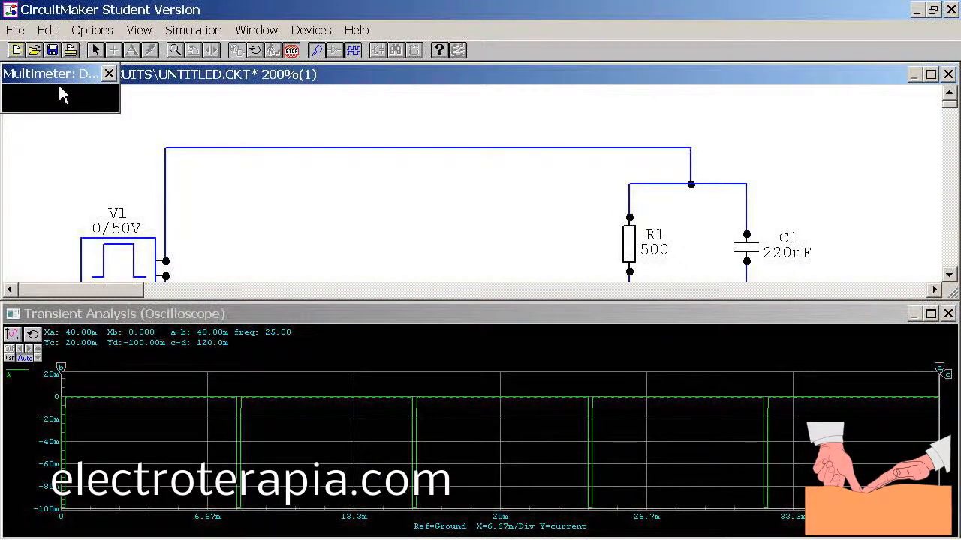
double_click(61, 98)
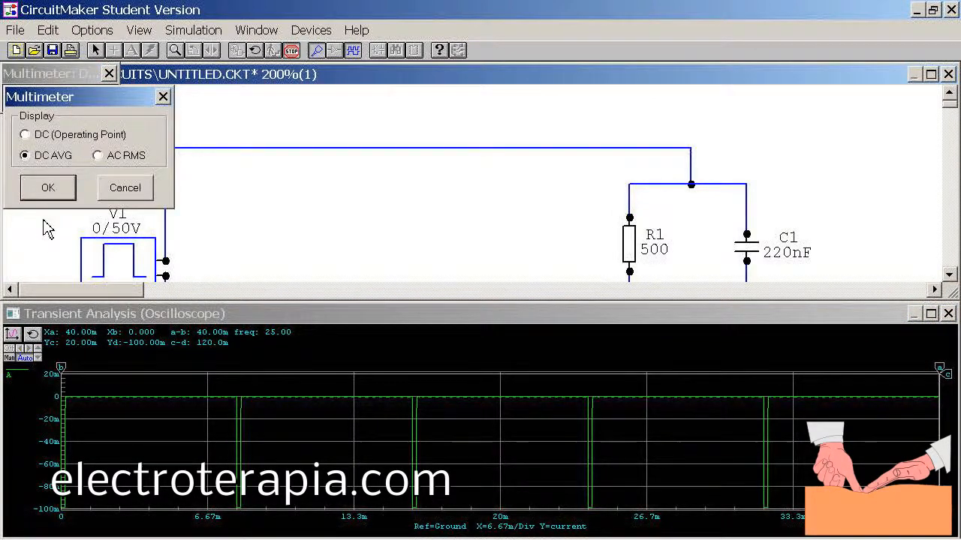
left_click(48, 188)
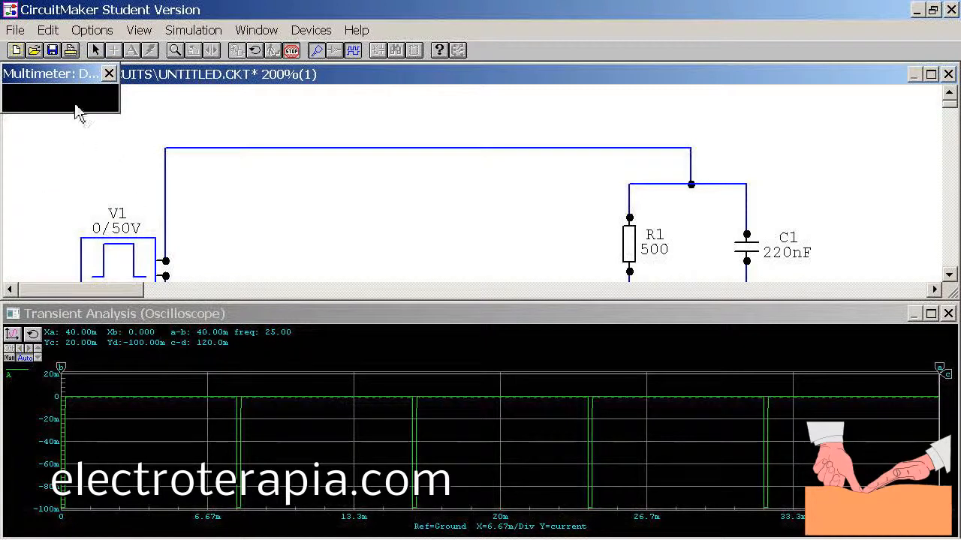
left_click(330, 149)
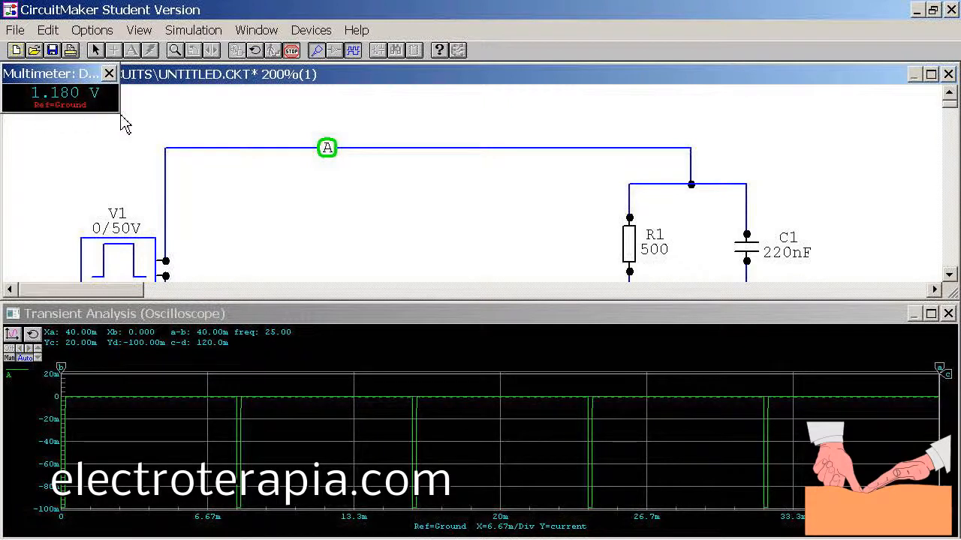
left_click(629, 218)
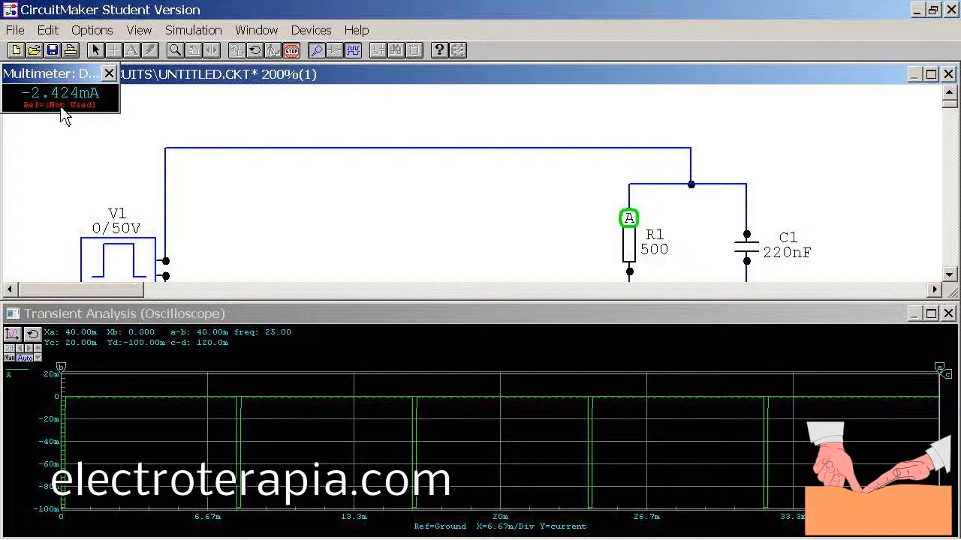
left_click(754, 246)
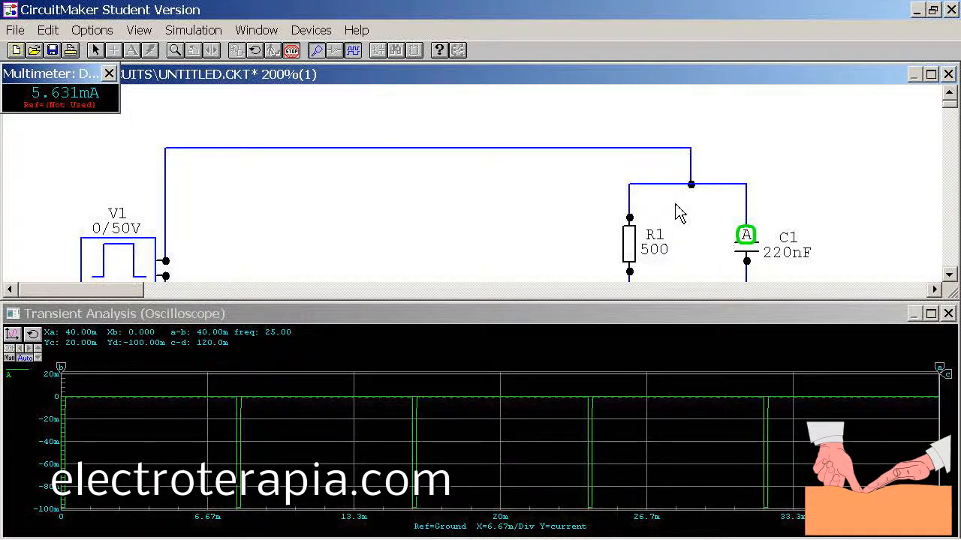
left_click(636, 253)
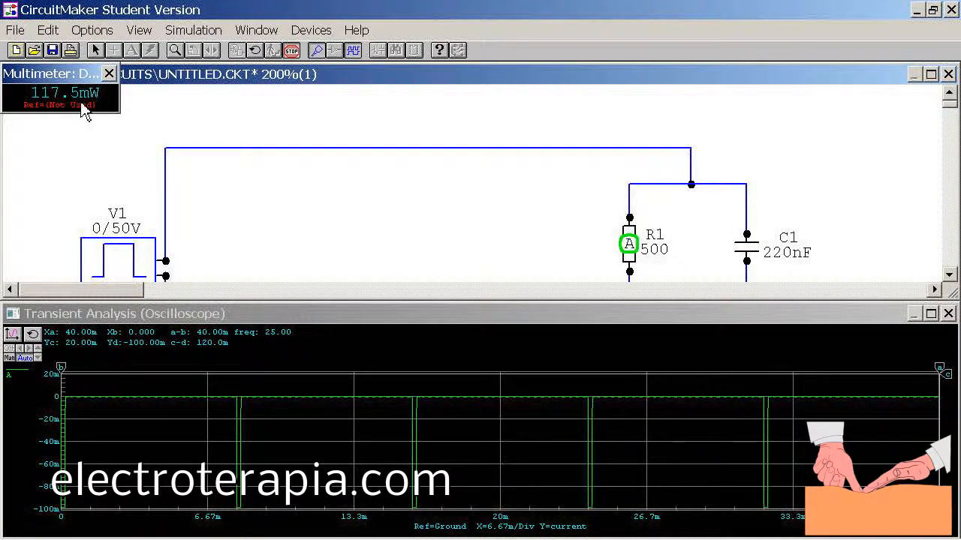
left_click(753, 253)
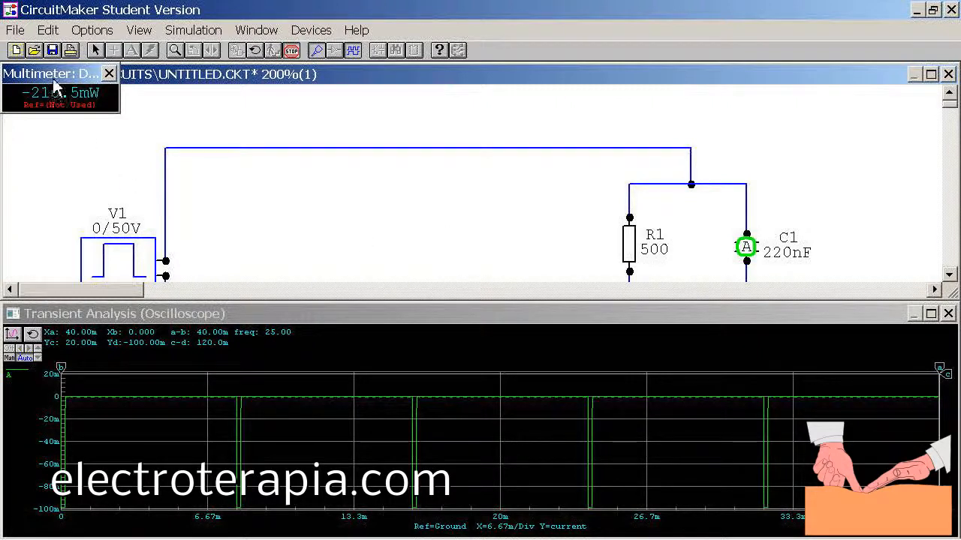
- Return to the oscilloscope, plot the voltage on the upper supply wire, and stop the simulation
left_click(379, 325)
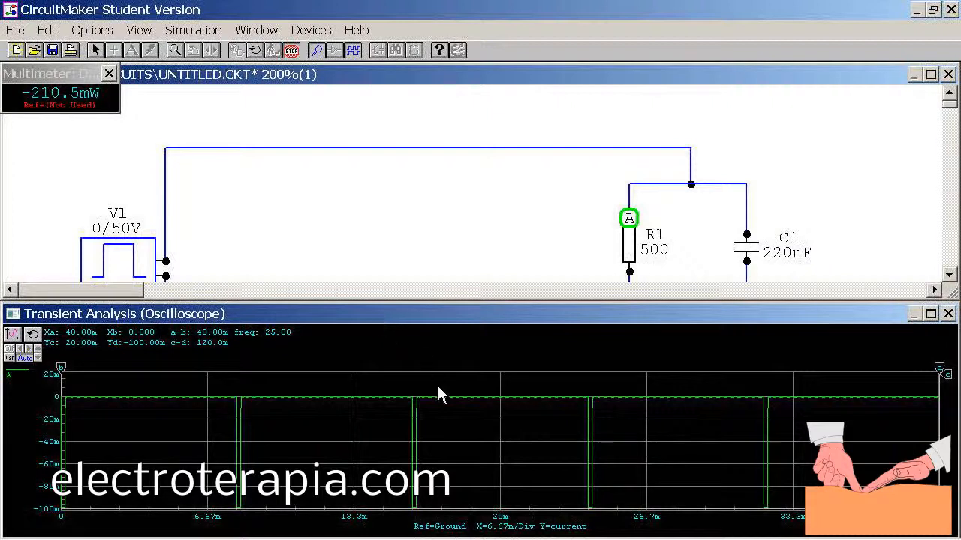
left_click(487, 149)
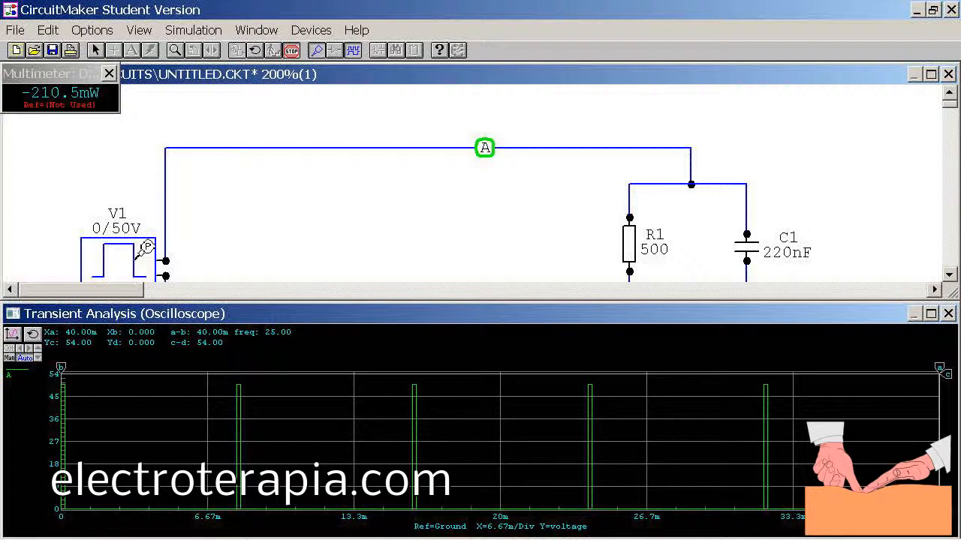
left_click(292, 53)
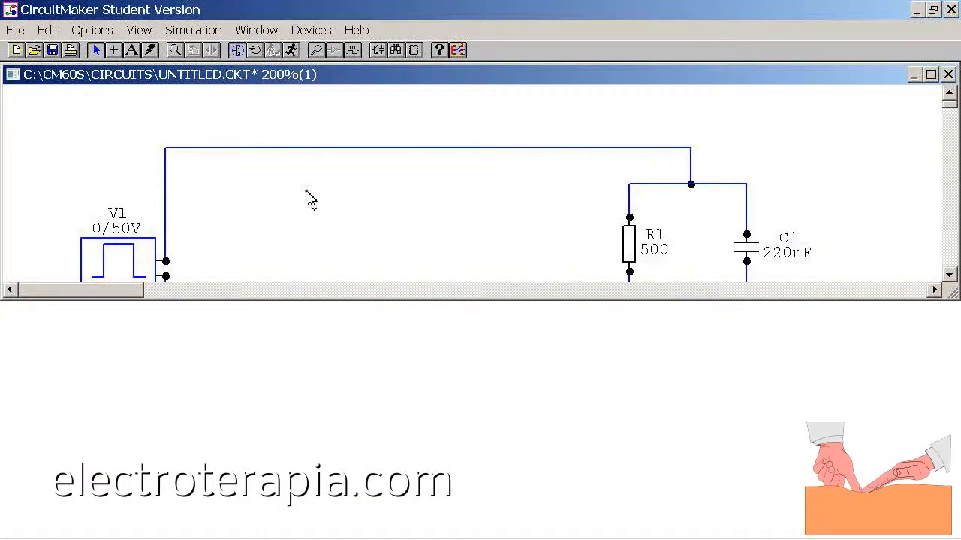
- Switch generator V1's output to amps, with an initial amplitude of 0mA and a pulse amplitude of 30mA
double_click(133, 268)
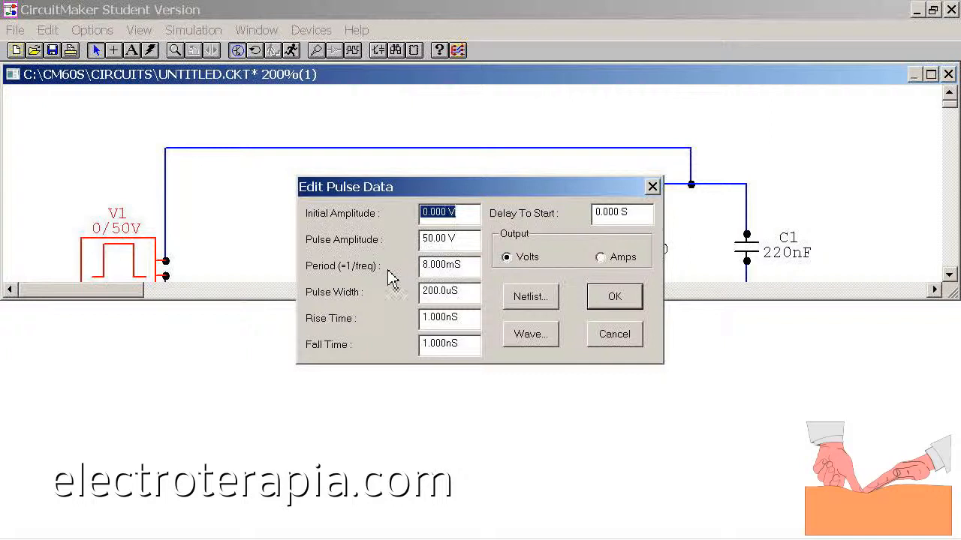
left_click(603, 257)
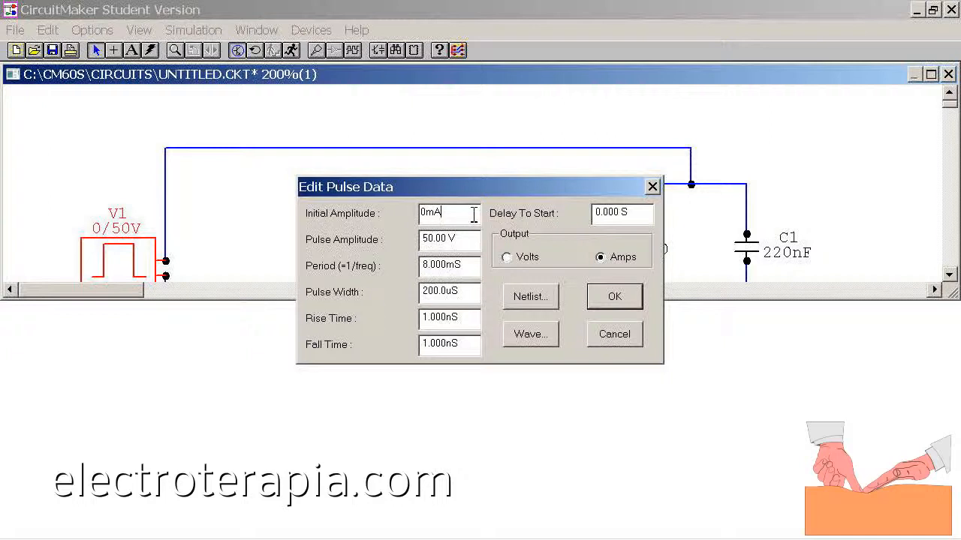
key("Tab")
type("30")
left_click(620, 302)
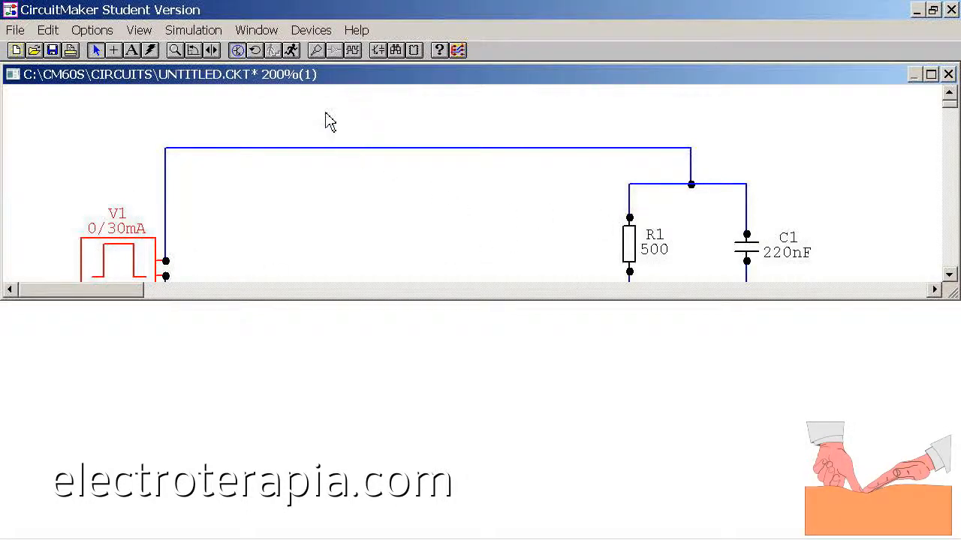
- Rerun the simulation and plot the supply wire's voltage plus the current and power of R1 and C1
left_click(293, 51)
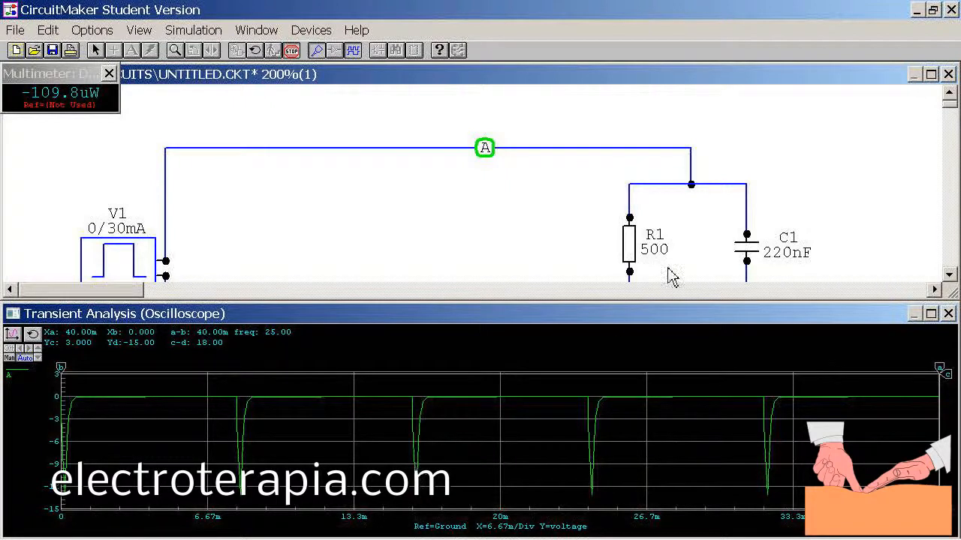
left_click(633, 233)
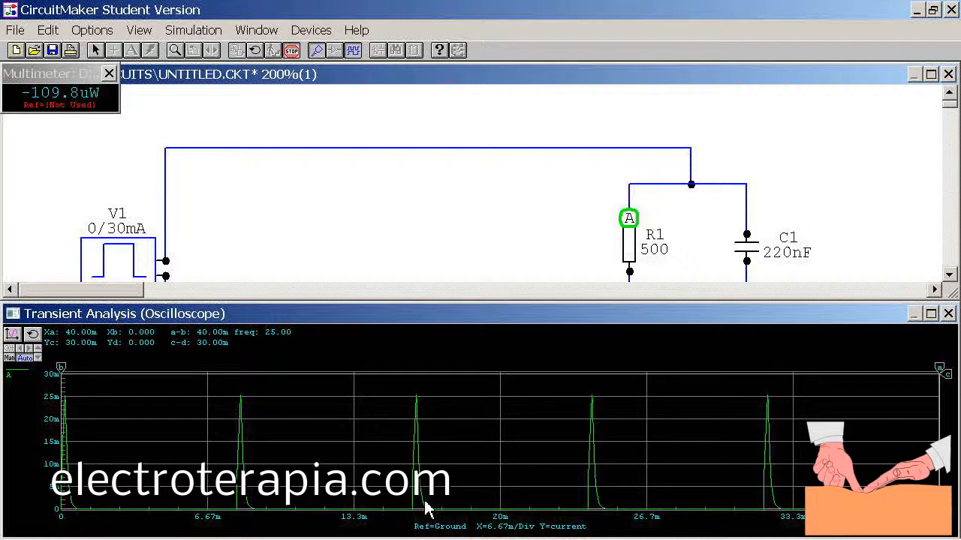
left_click(753, 249)
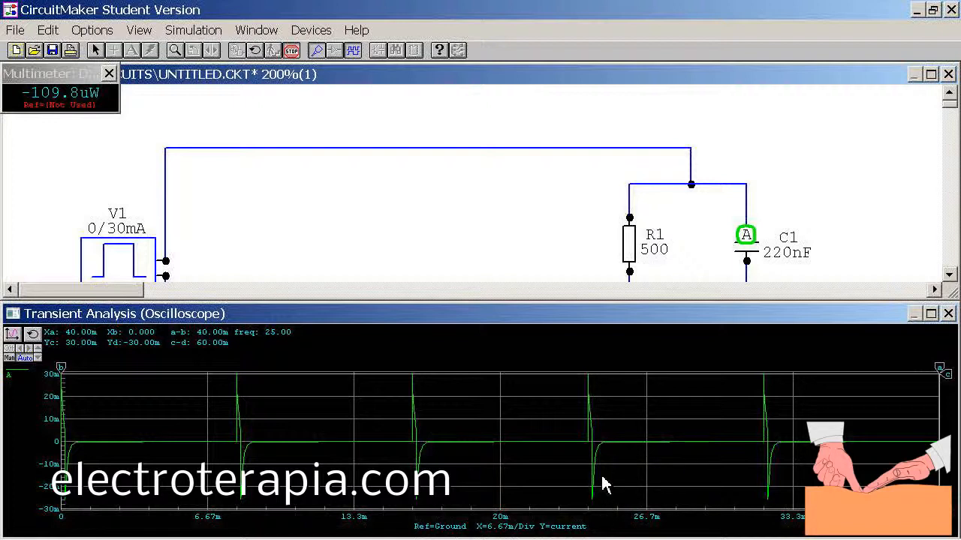
left_click(633, 252)
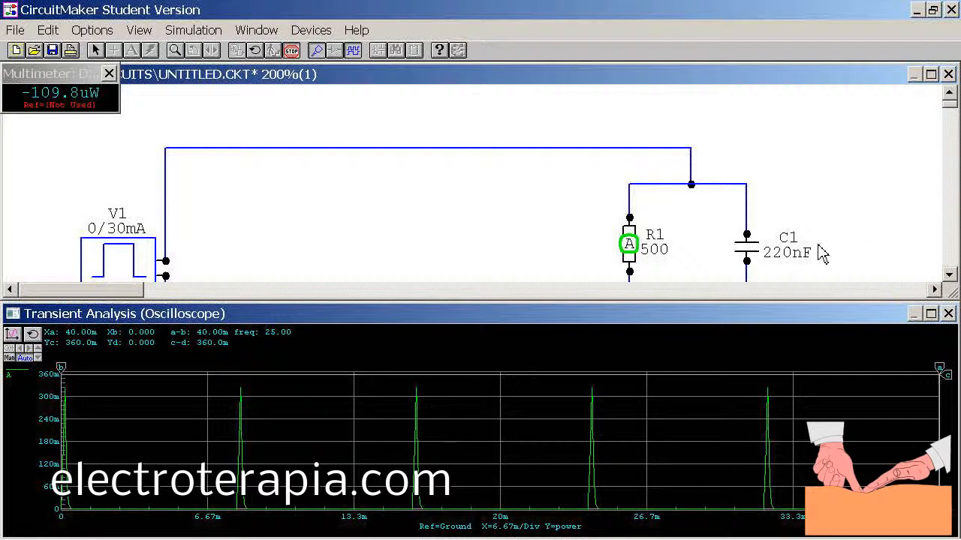
left_click(747, 248)
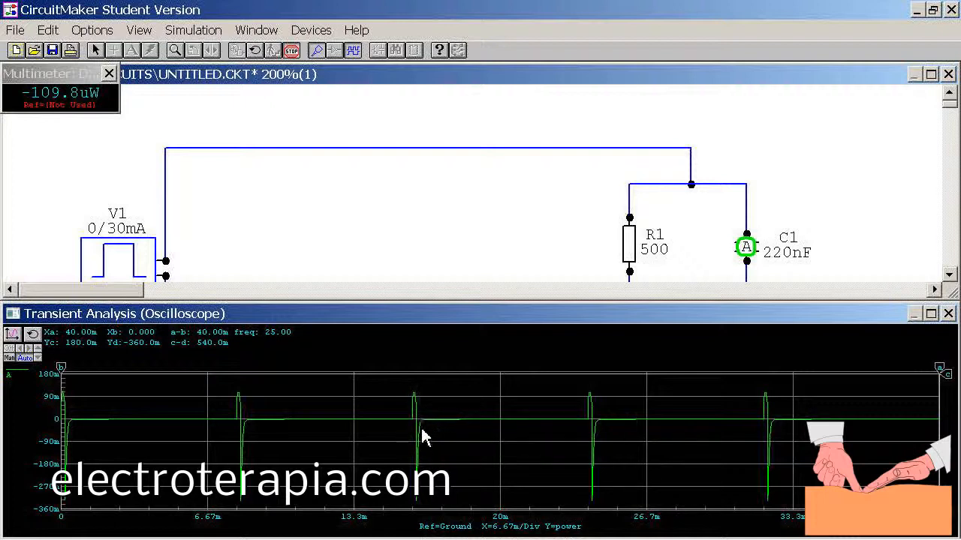
- Plot the voltage on the wire between R2 and the parallel load on the oscilloscope
left_click(949, 275)
left_click(949, 275)
left_click(950, 275)
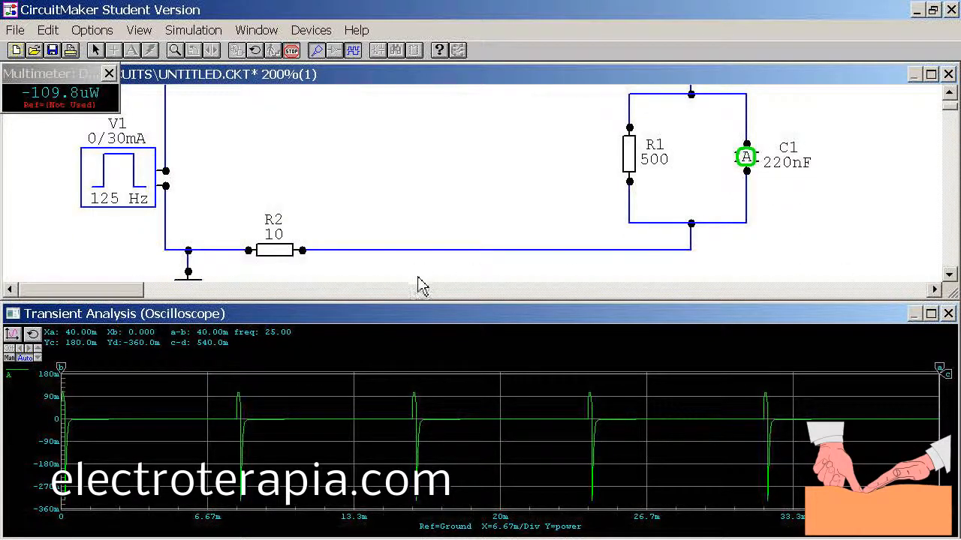
left_click(351, 251)
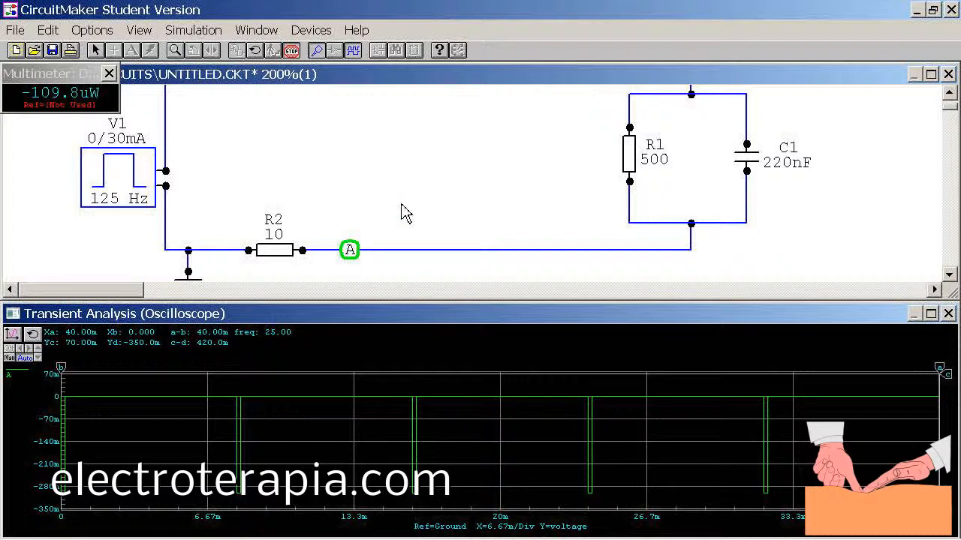
- Stop the simulation and change generator V1's waveform from pulse to sine wave
left_click(950, 93)
left_click(949, 93)
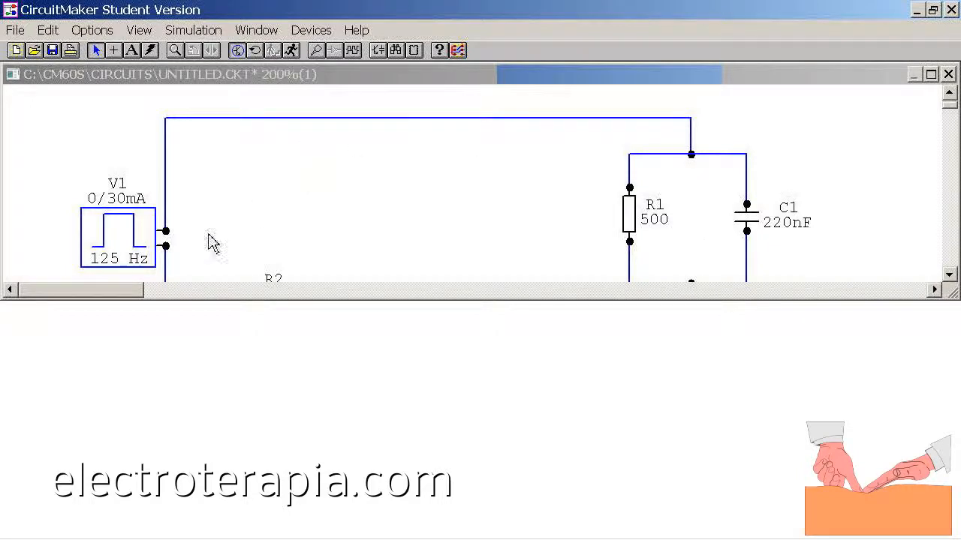
double_click(128, 247)
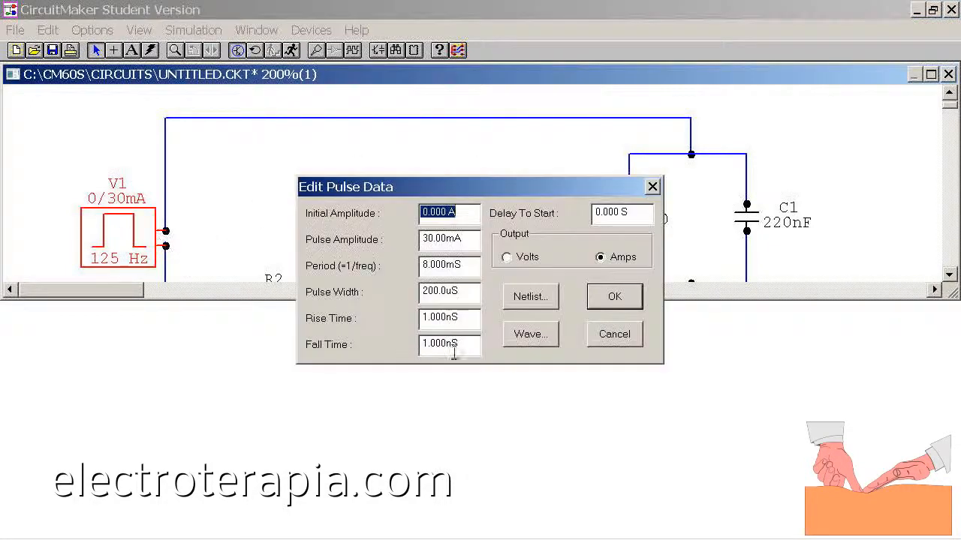
left_click(549, 339)
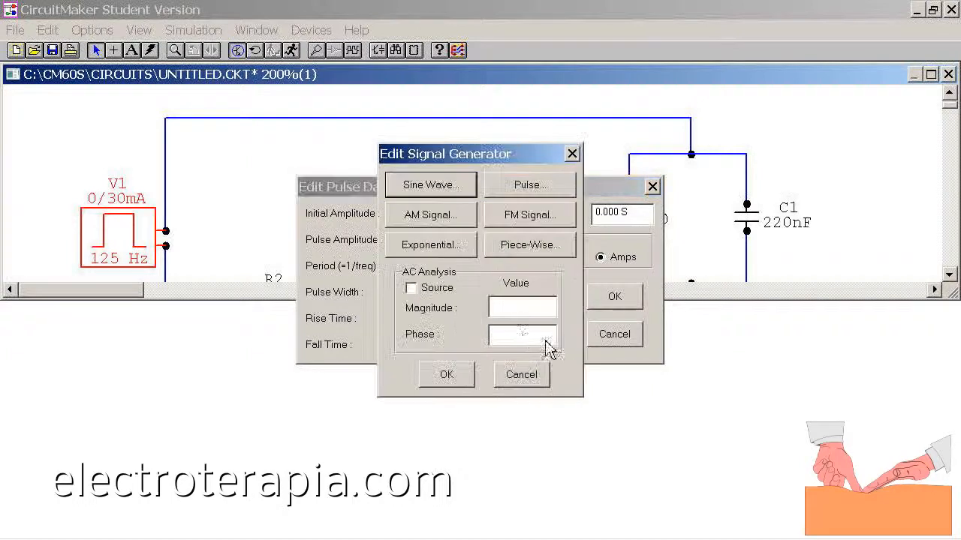
left_click(435, 195)
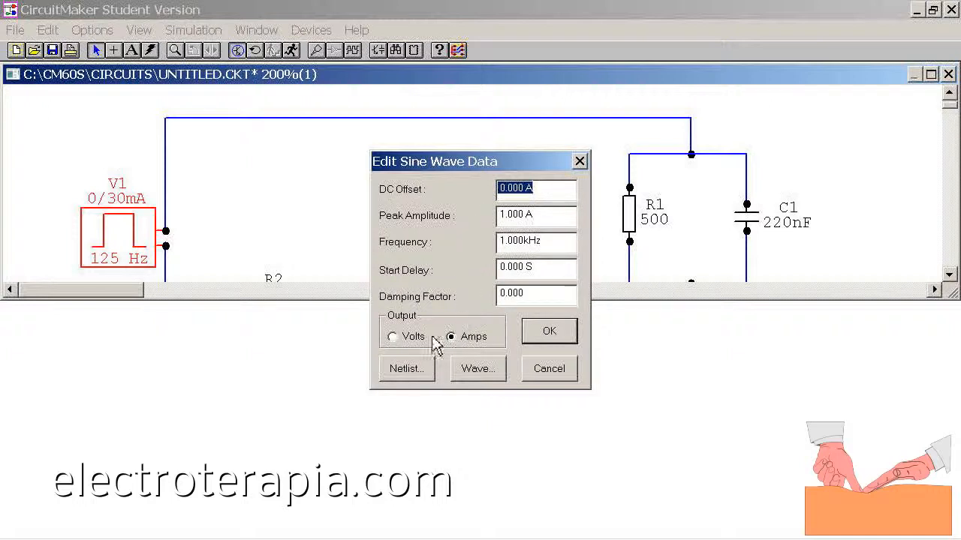
- Switch V1's sine output to volts, with a DC offset of 0V, a peak amplitude of 20V and a frequency of 4kHz
left_click(396, 339)
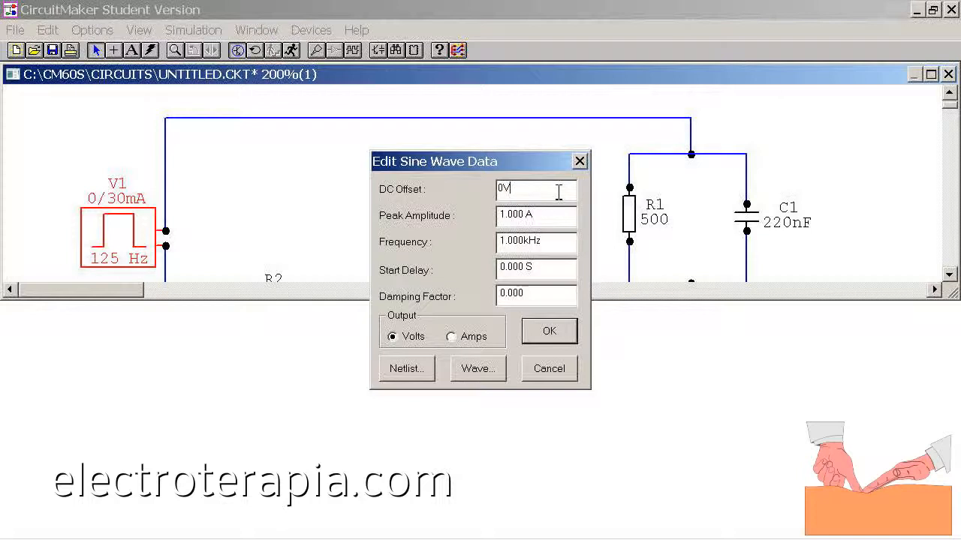
key("Tab")
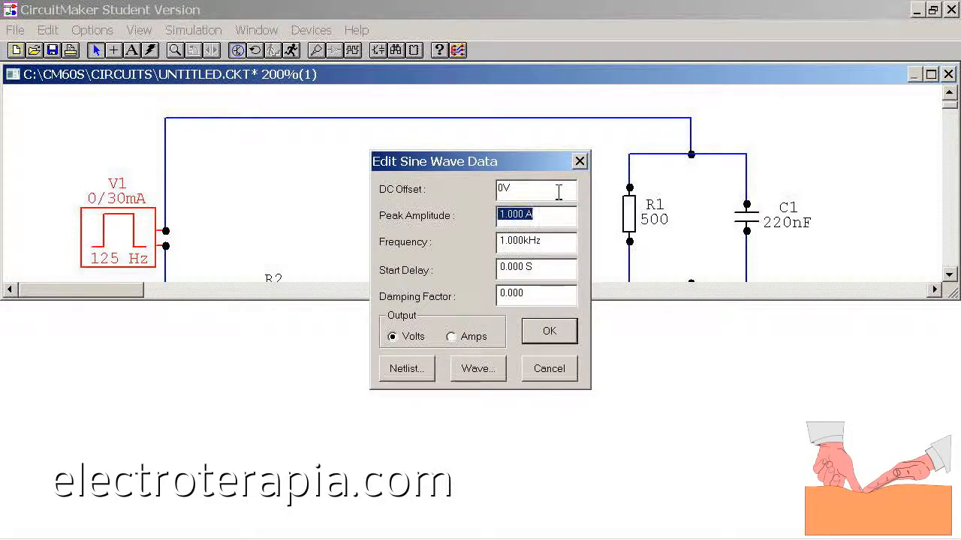
type("20V")
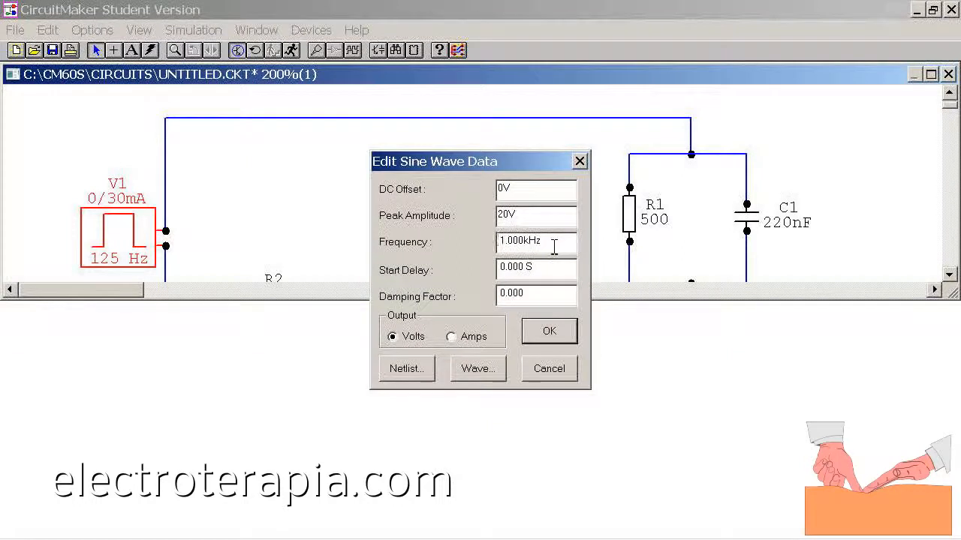
key("Delete")
key("Delete")
type("4")
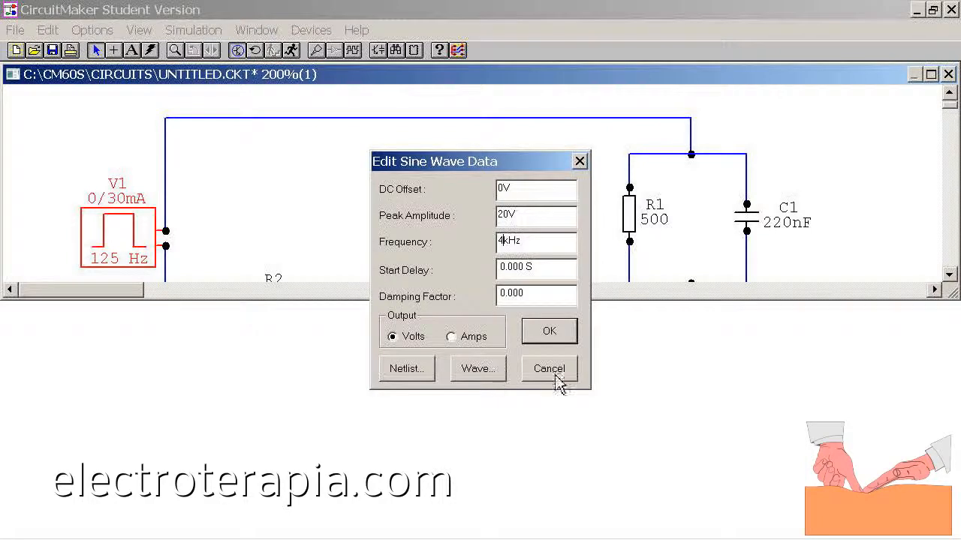
left_click(550, 332)
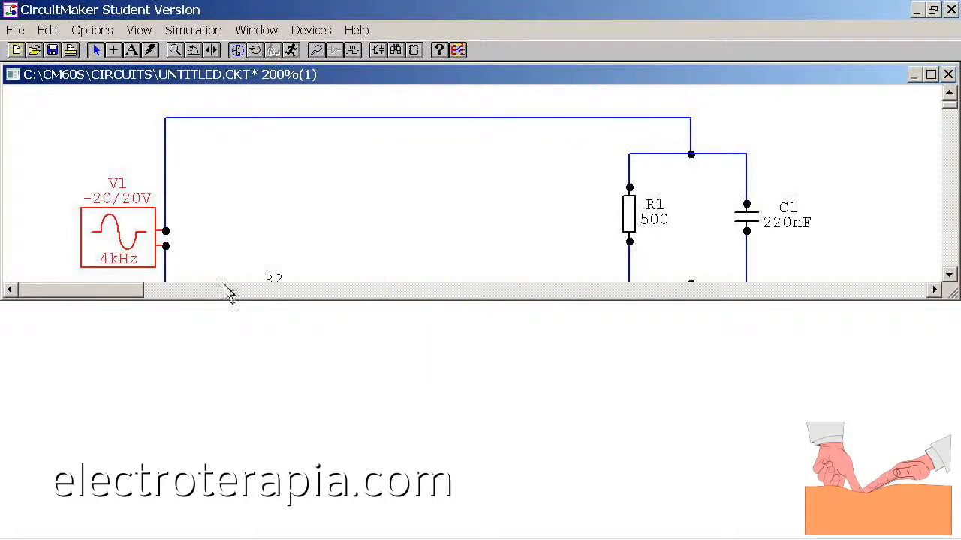
- Run the simulation with the sine source and plot the voltage on the upper supply wire
left_click(949, 275)
left_click(950, 275)
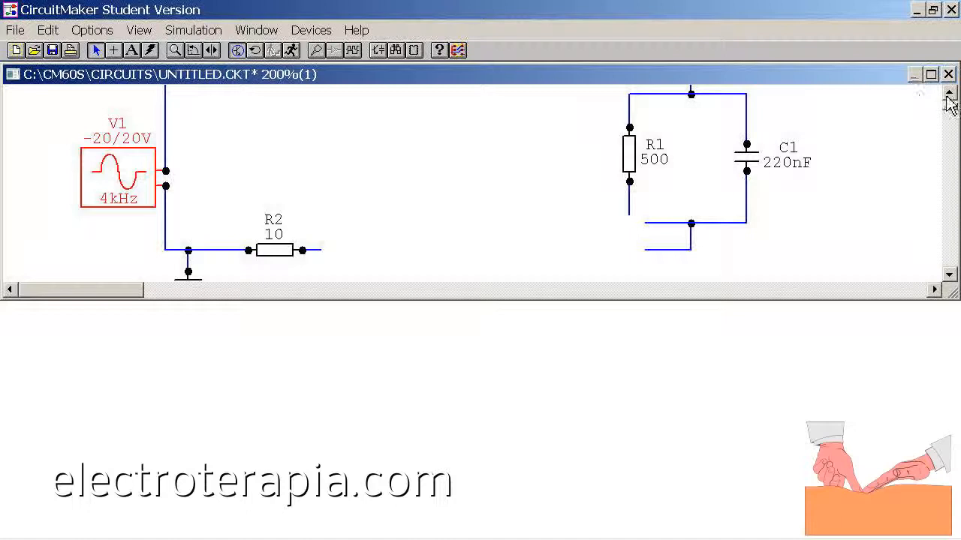
left_click(948, 93)
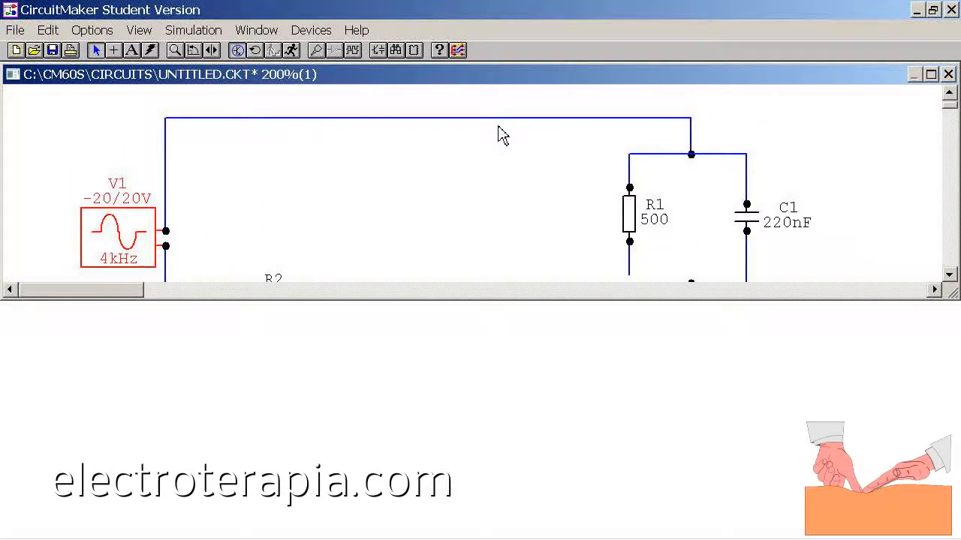
left_click(292, 50)
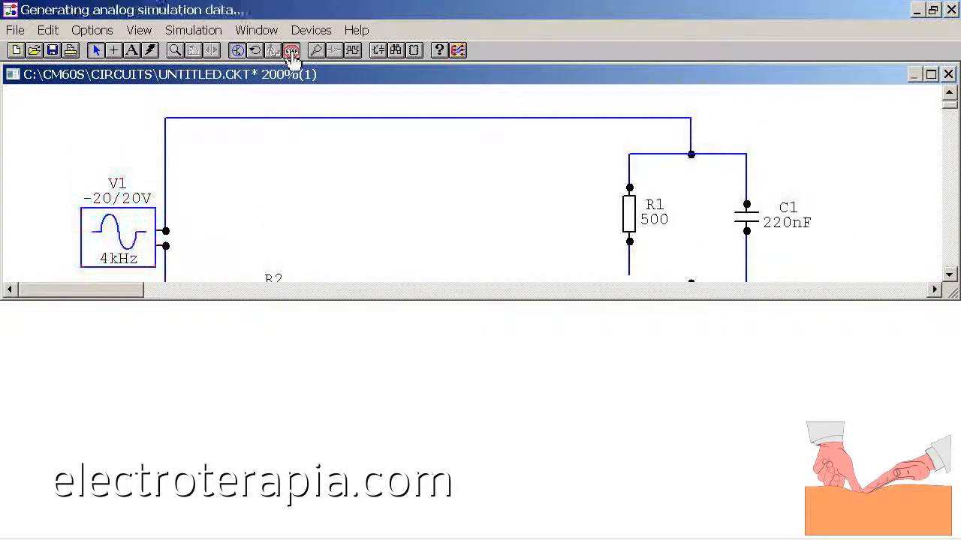
left_click(350, 118)
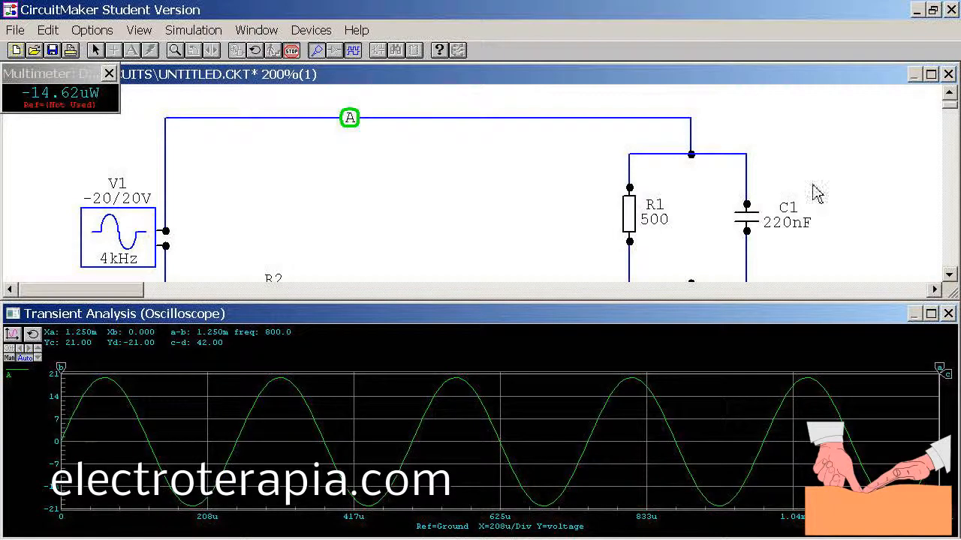
- Plot the currents of R1 and C1 separately and together, plus the power of both components on the oscilloscope
left_click(633, 201)
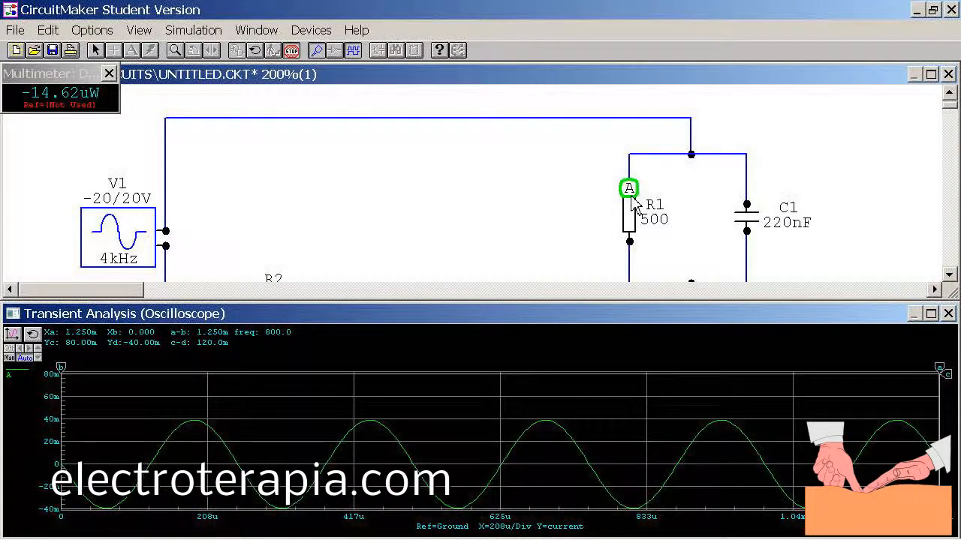
left_click(748, 215)
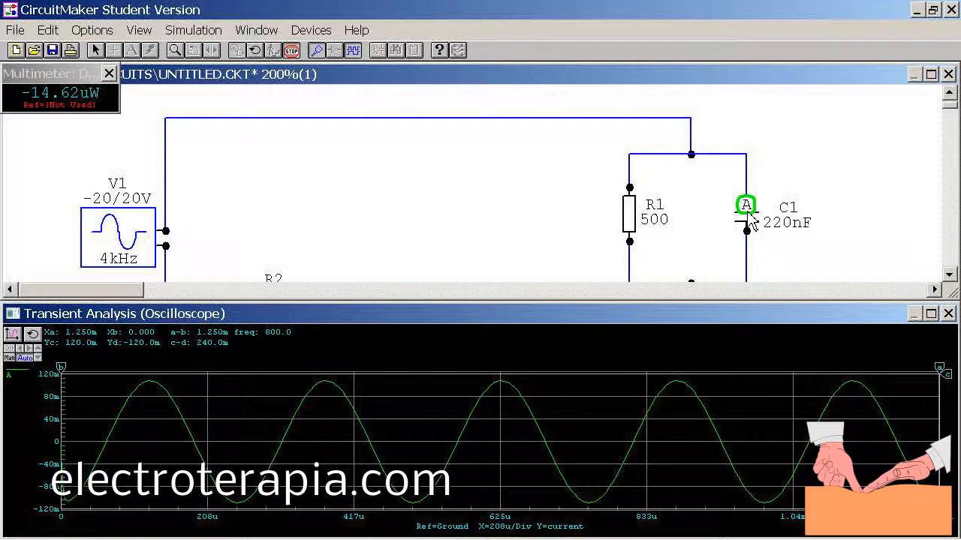
left_click(631, 200)
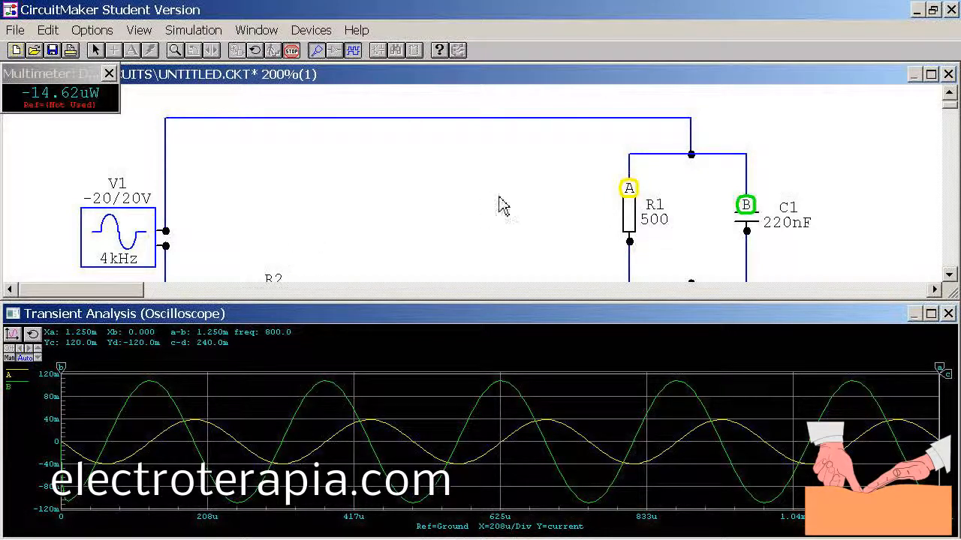
left_click(634, 223)
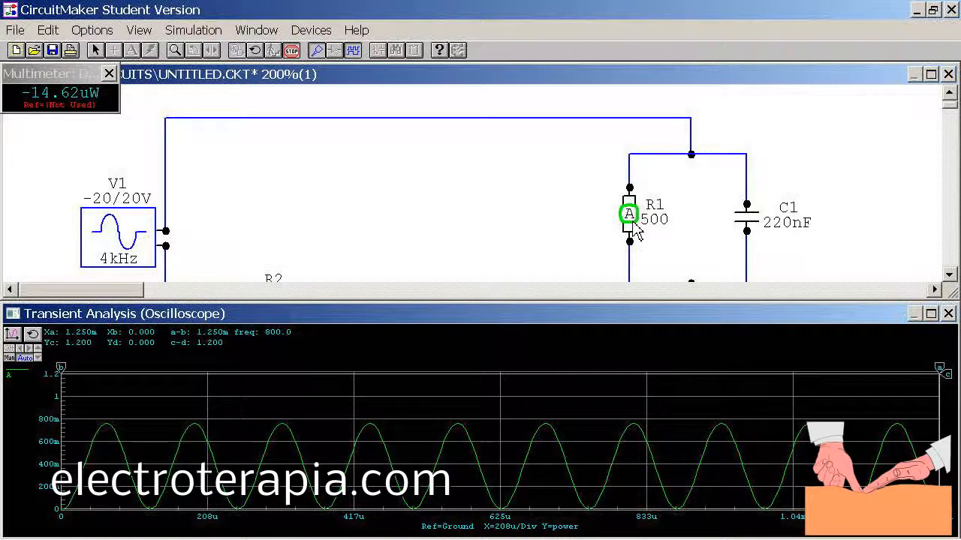
left_click(746, 218)
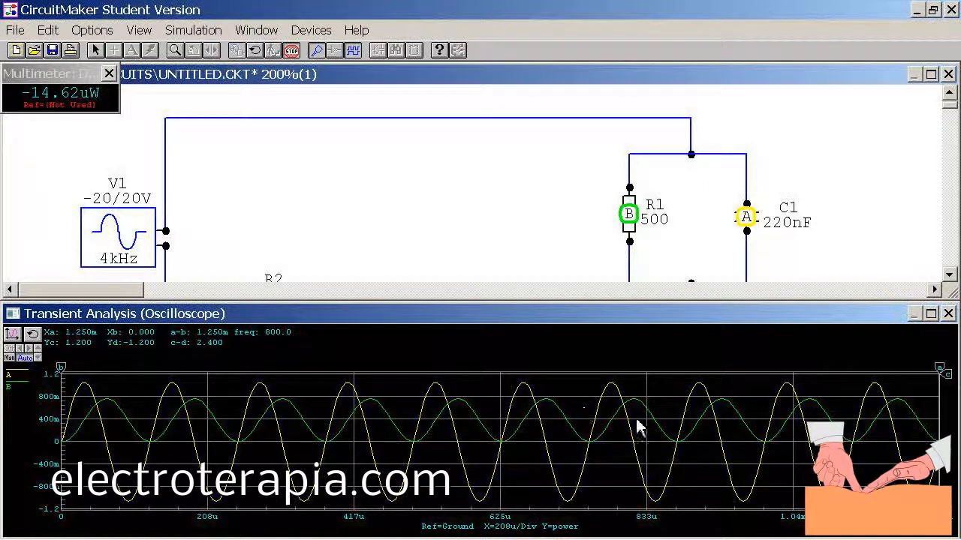
left_click(949, 274)
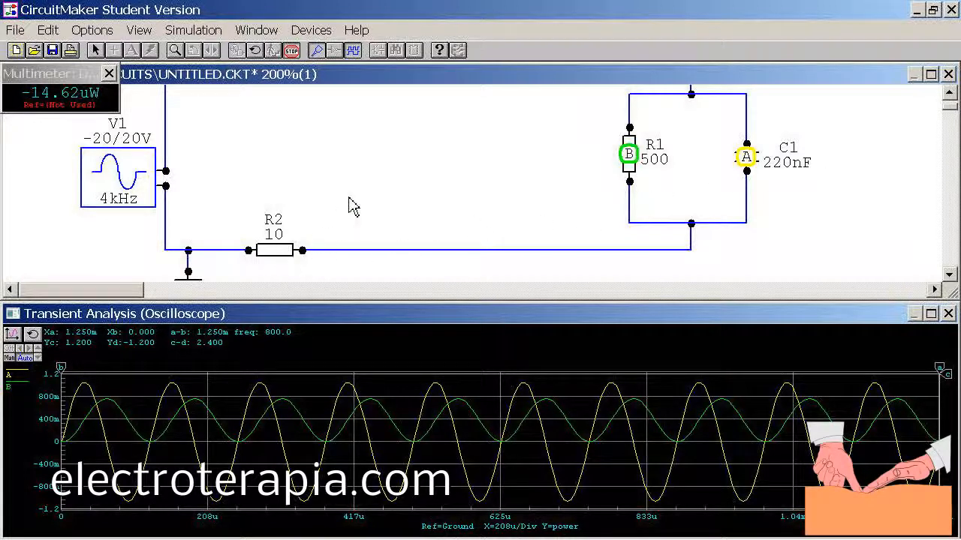
left_click(949, 94)
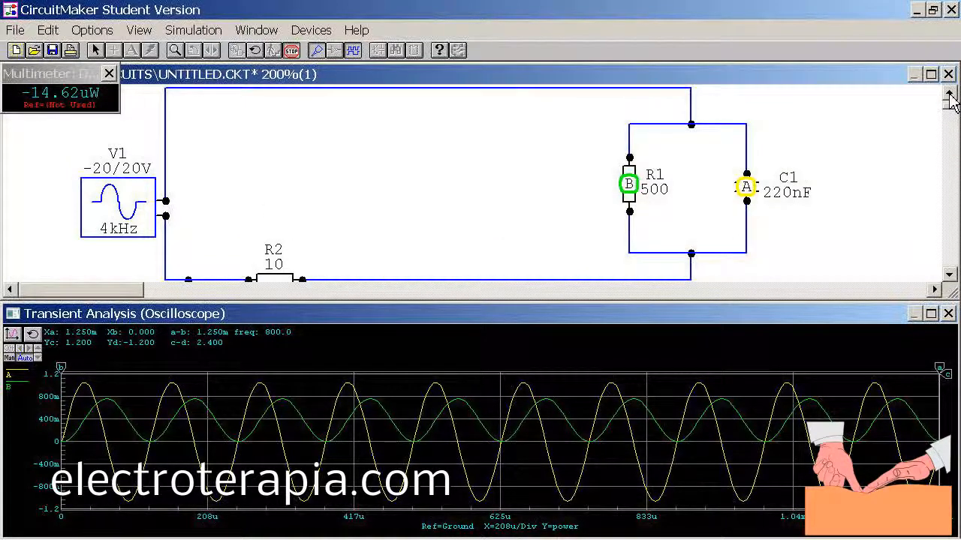
left_click(950, 93)
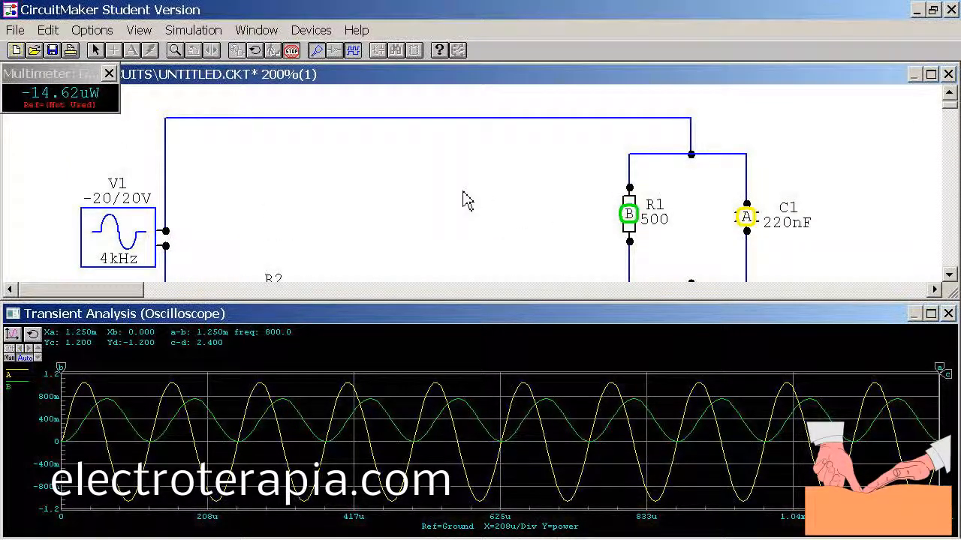